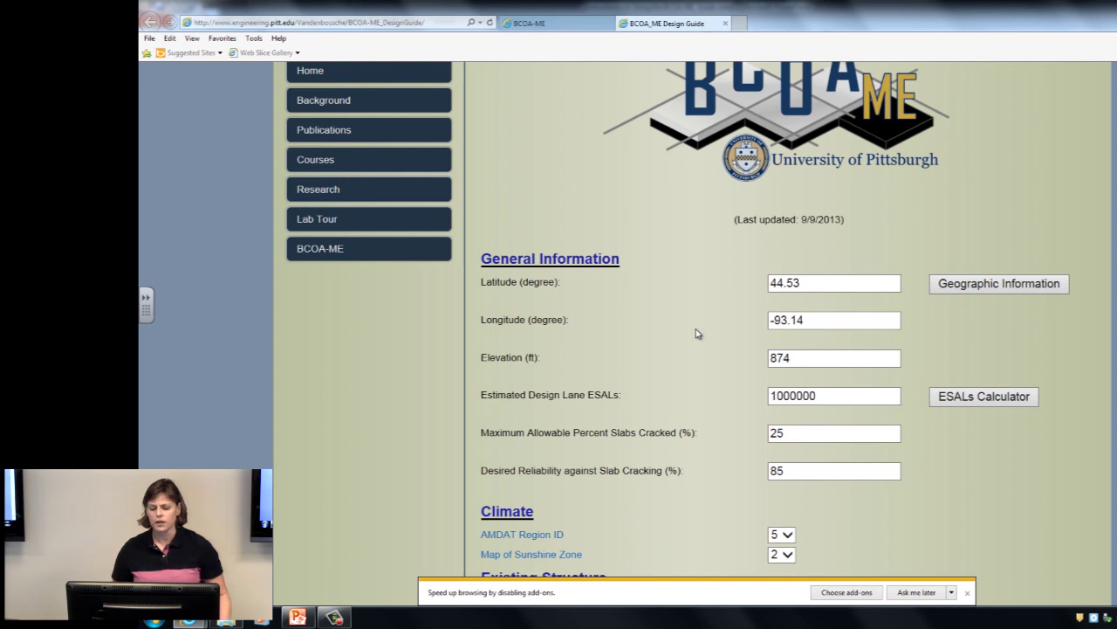
Step: Open the climate estimation webpage from the geographic information options, find the elevation of Pittsburgh, PA, and close the page
left_click(980, 289)
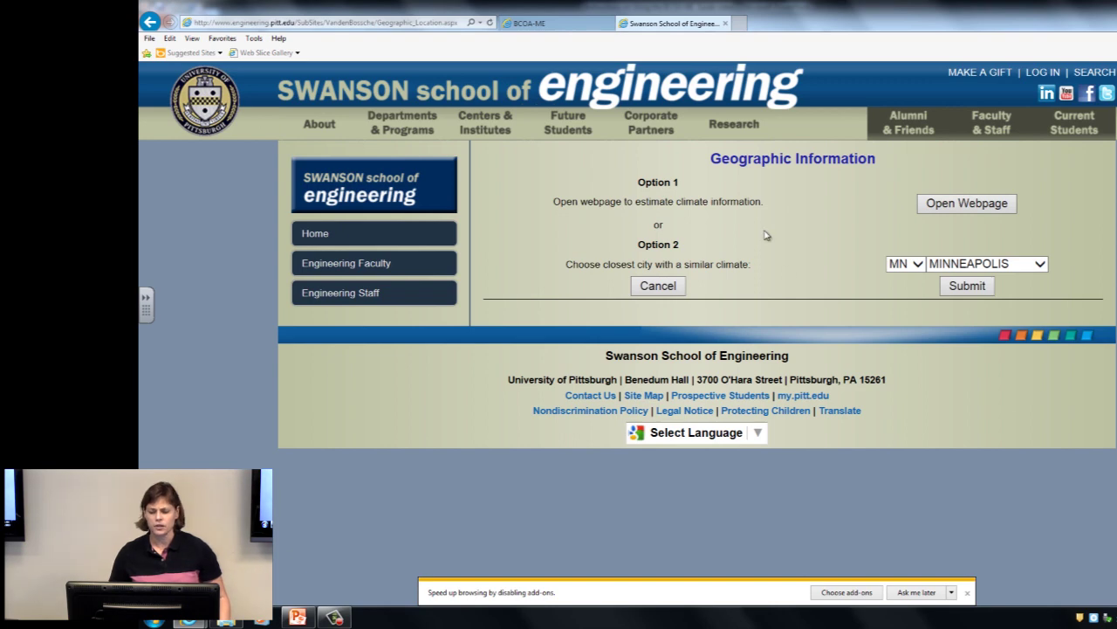
left_click(962, 206)
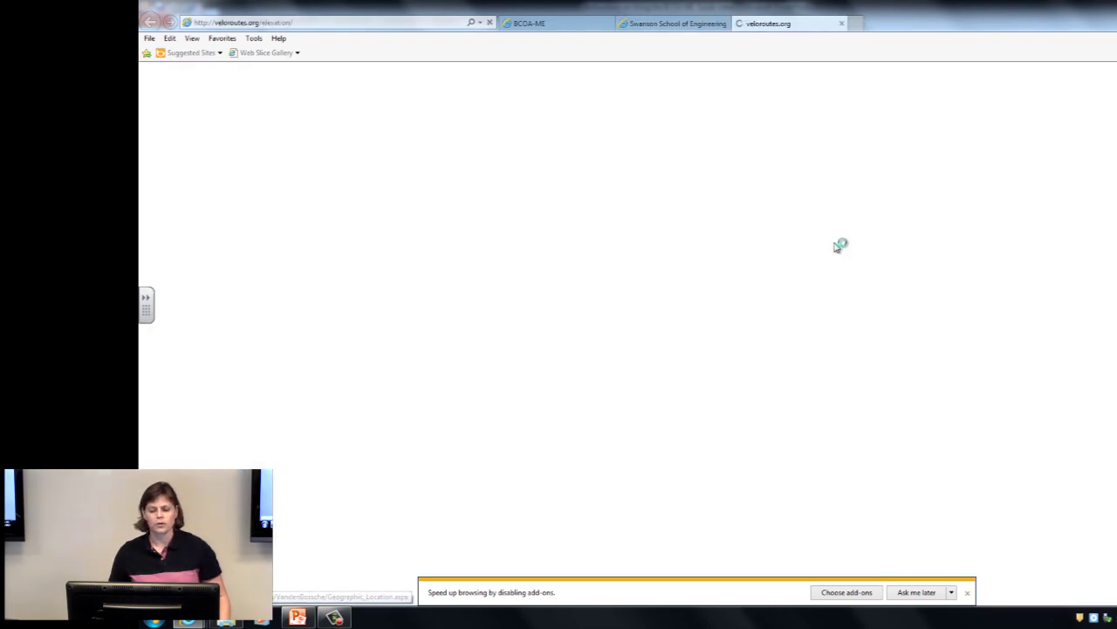
left_click(504, 146)
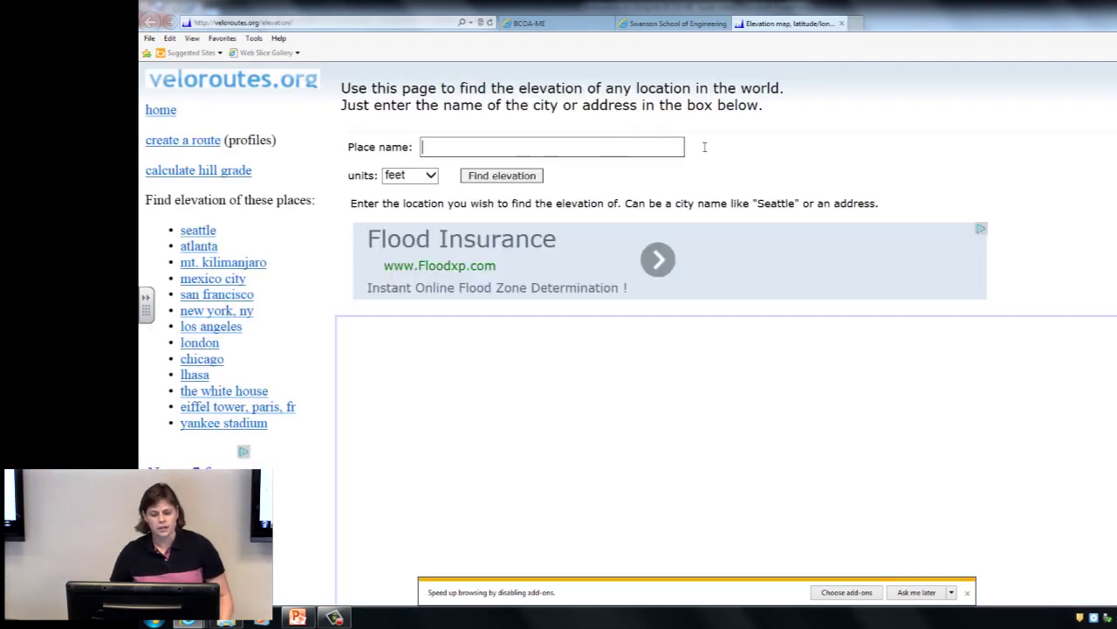
type("Pit")
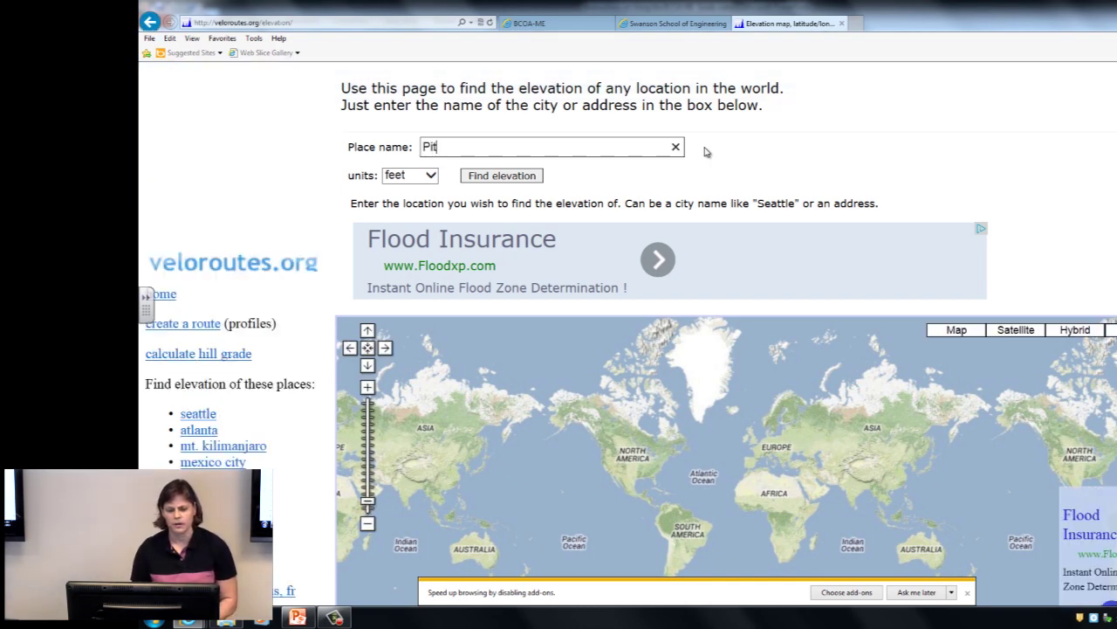
type("tsburgh, PA")
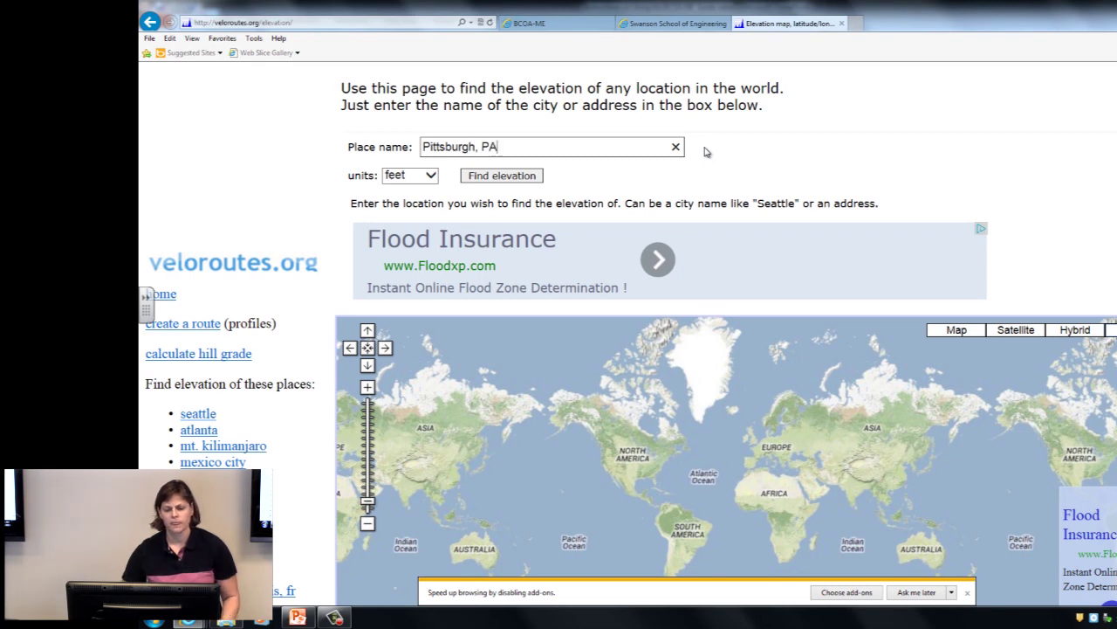
left_click(525, 179)
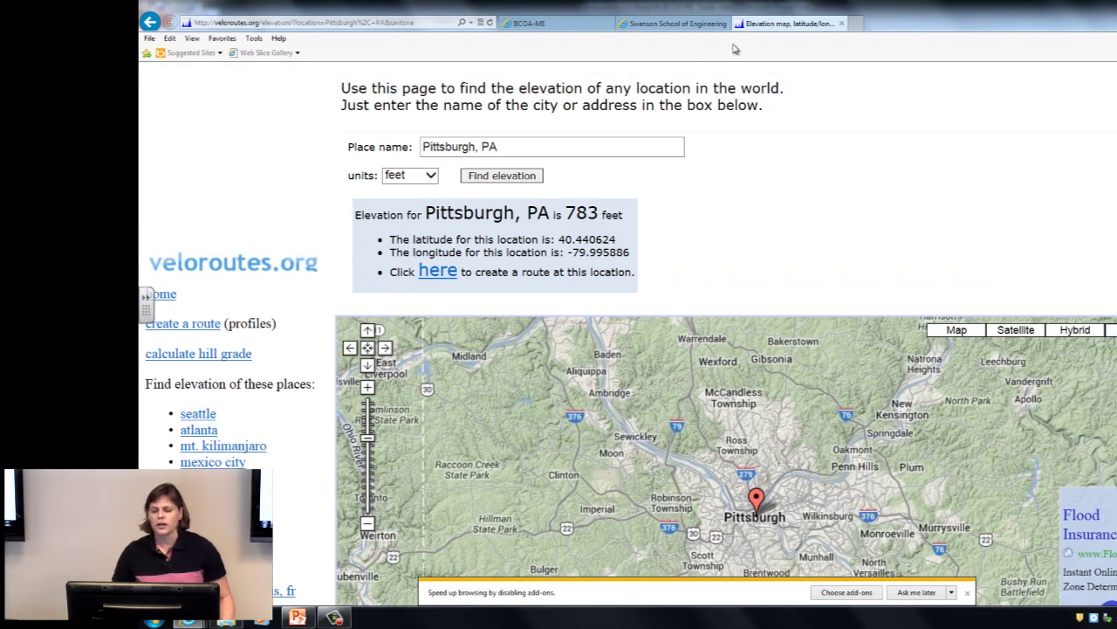
left_click(842, 23)
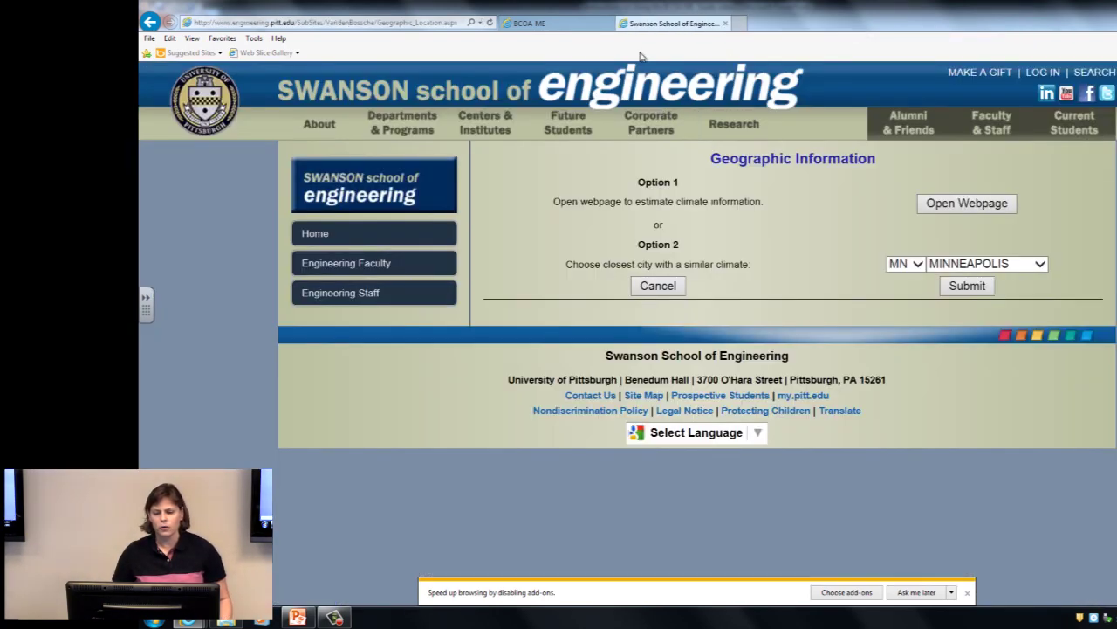
Step: Review the state choices for the closest city with a similar climate and return to the design guide form
left_click(581, 29)
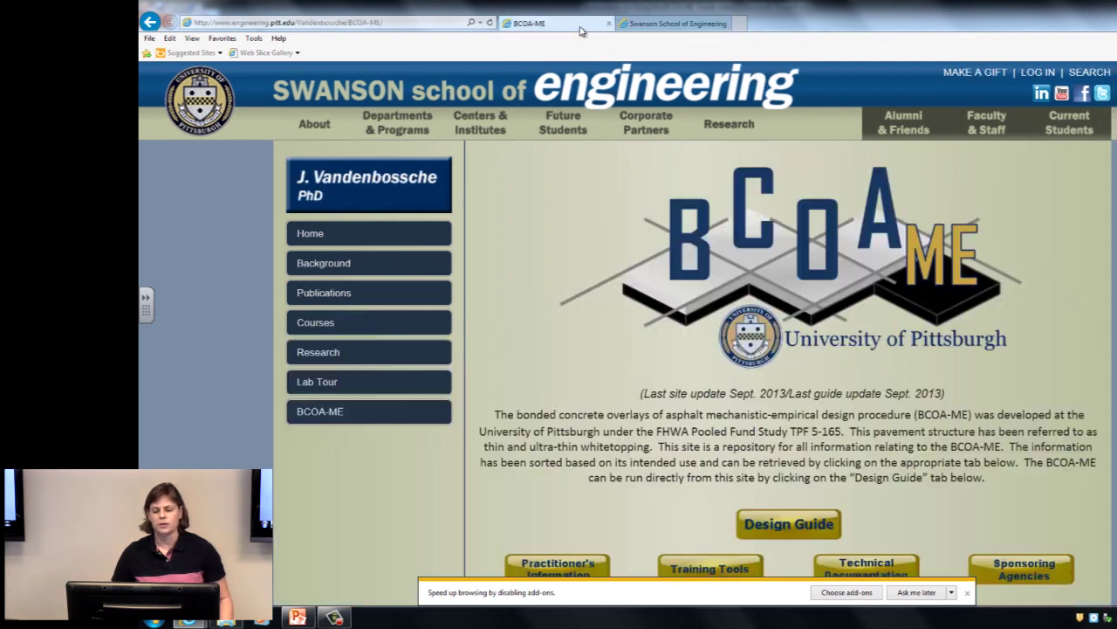
left_click(669, 24)
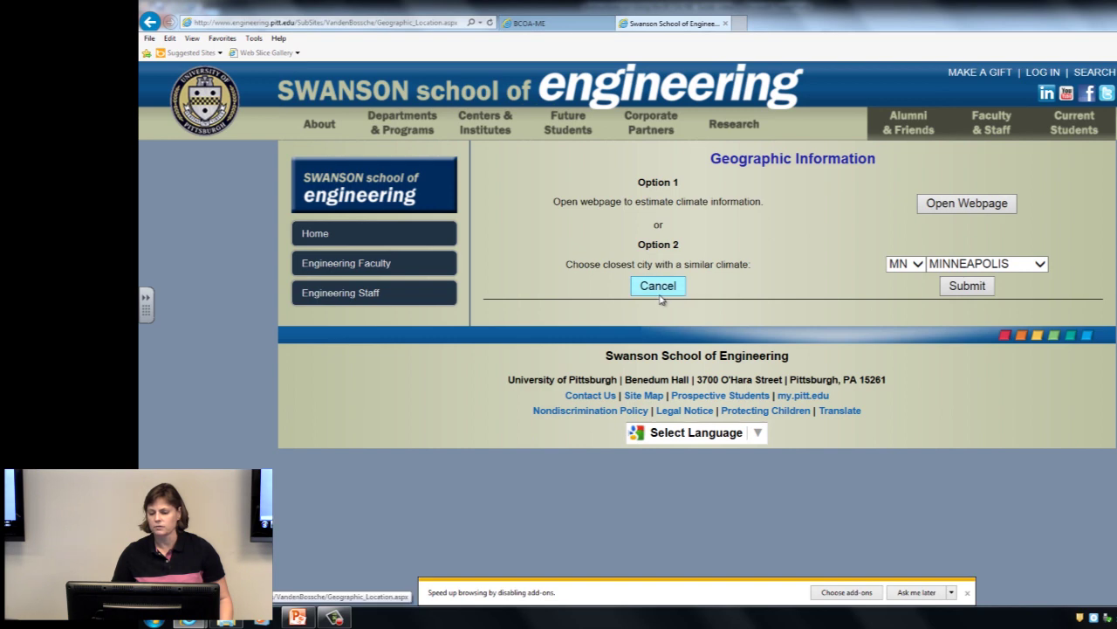
left_click(918, 267)
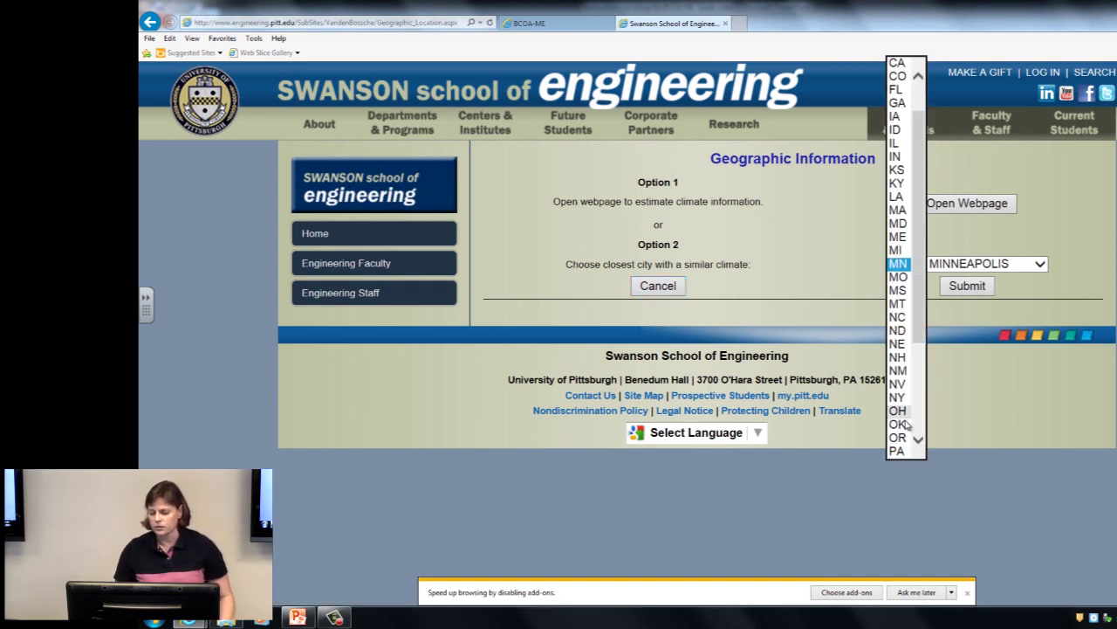
key("Escape")
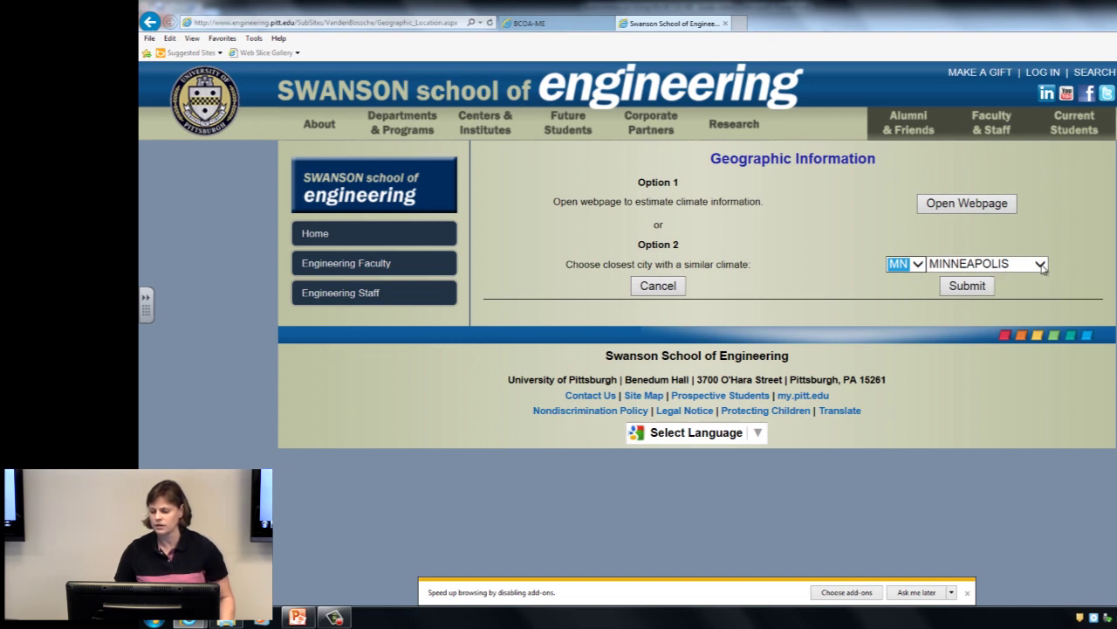
left_click(968, 285)
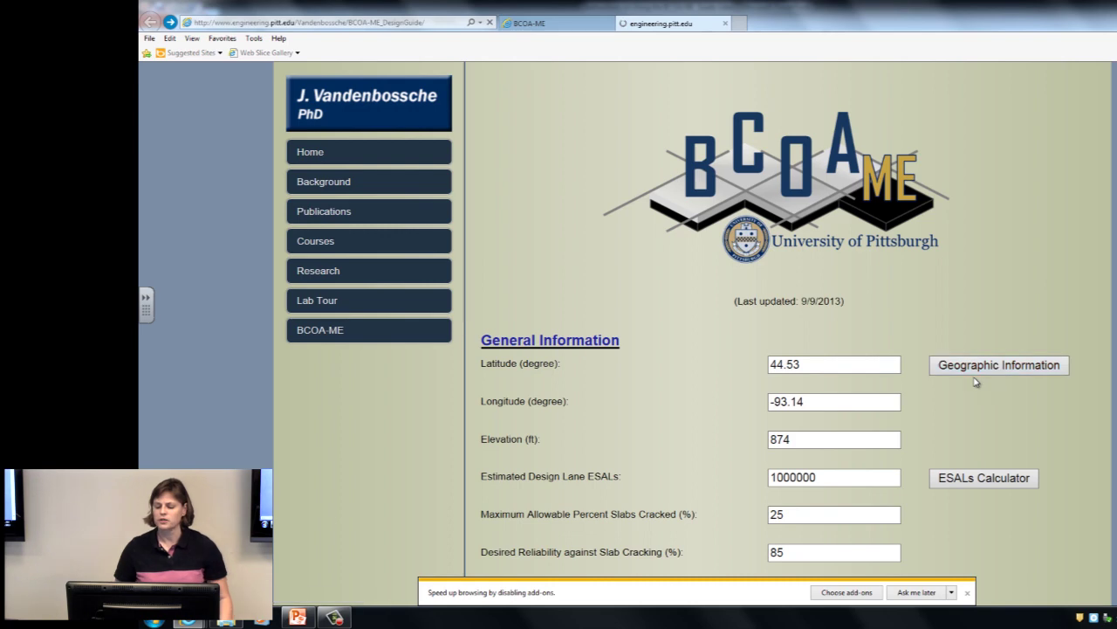
Step: Reopen the geographic information options and look up the elevation and coordinates of Pittsburgh, PA on the external webpage
left_click(995, 368)
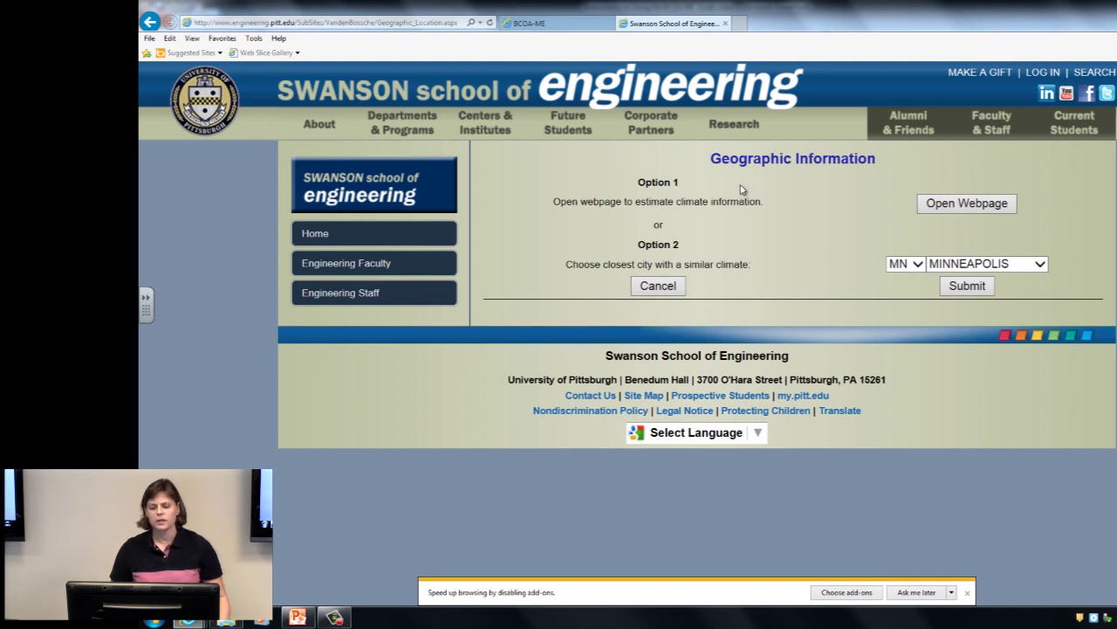
left_click(965, 204)
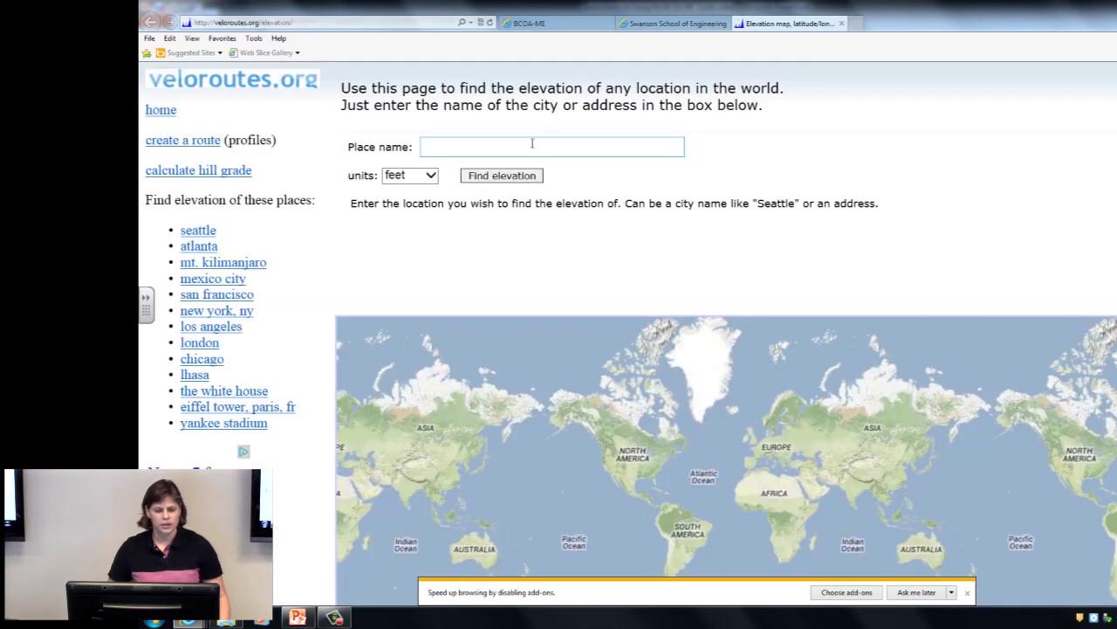
left_click(531, 146)
type("P")
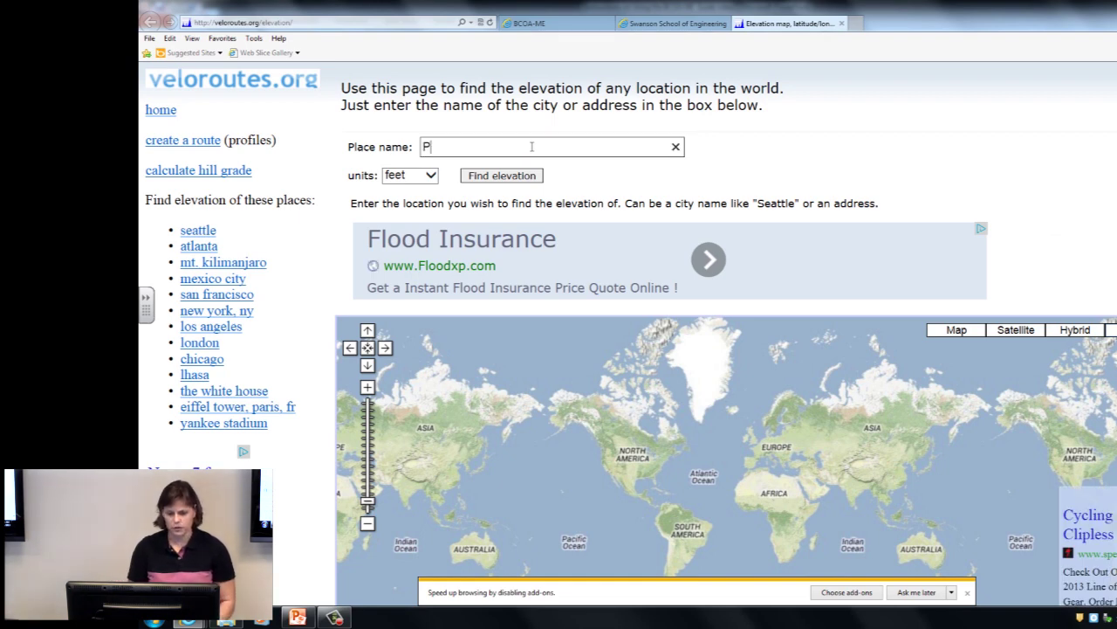
type("i")
key("BackSpace")
type("ittsburgh, PA")
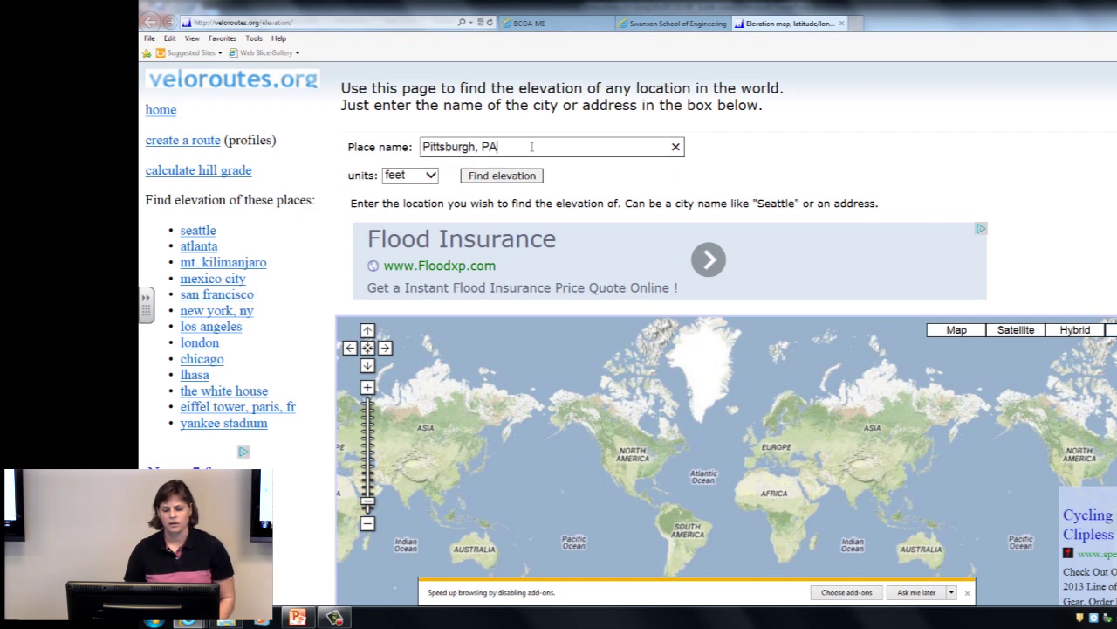
left_click(503, 176)
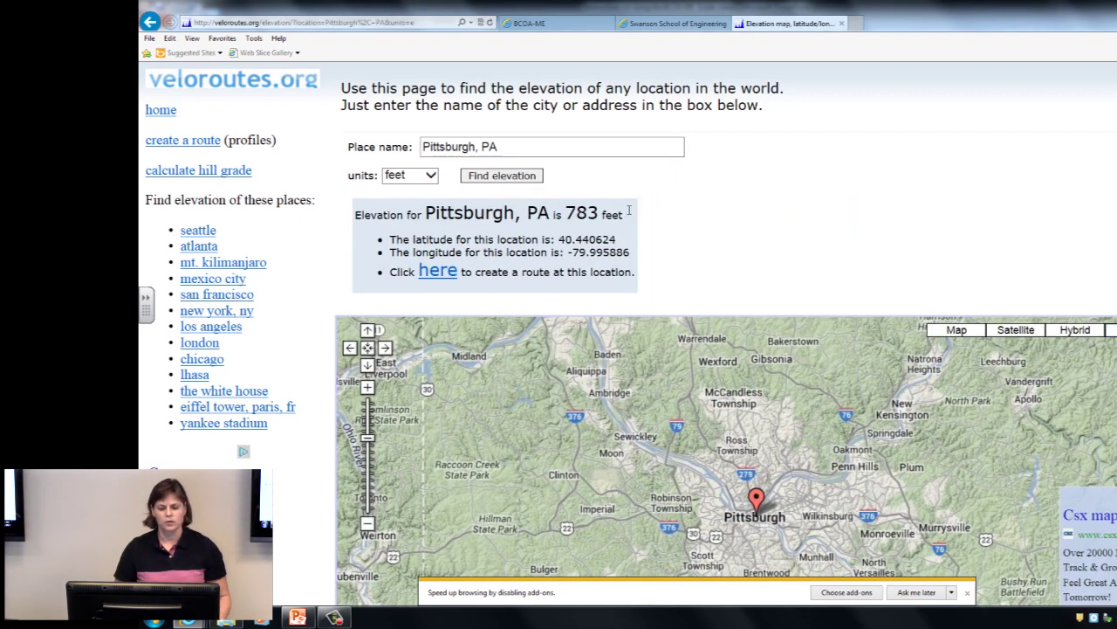
Step: Submit PA and PITTSBURGH as the closest city with a similar climate in the geographic information options
left_click(674, 24)
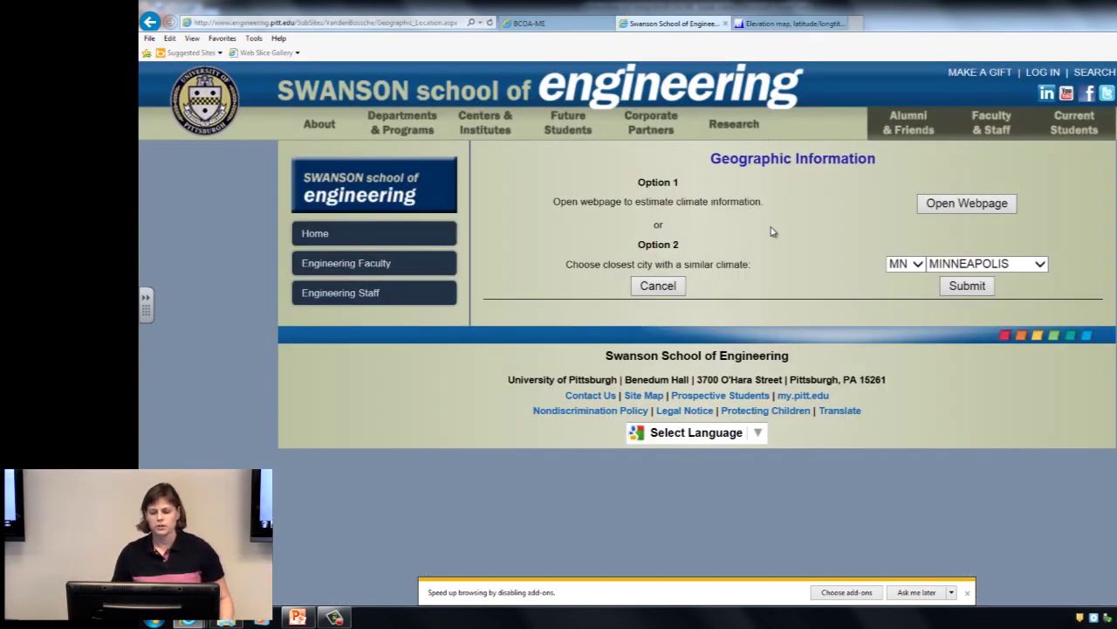
left_click(916, 265)
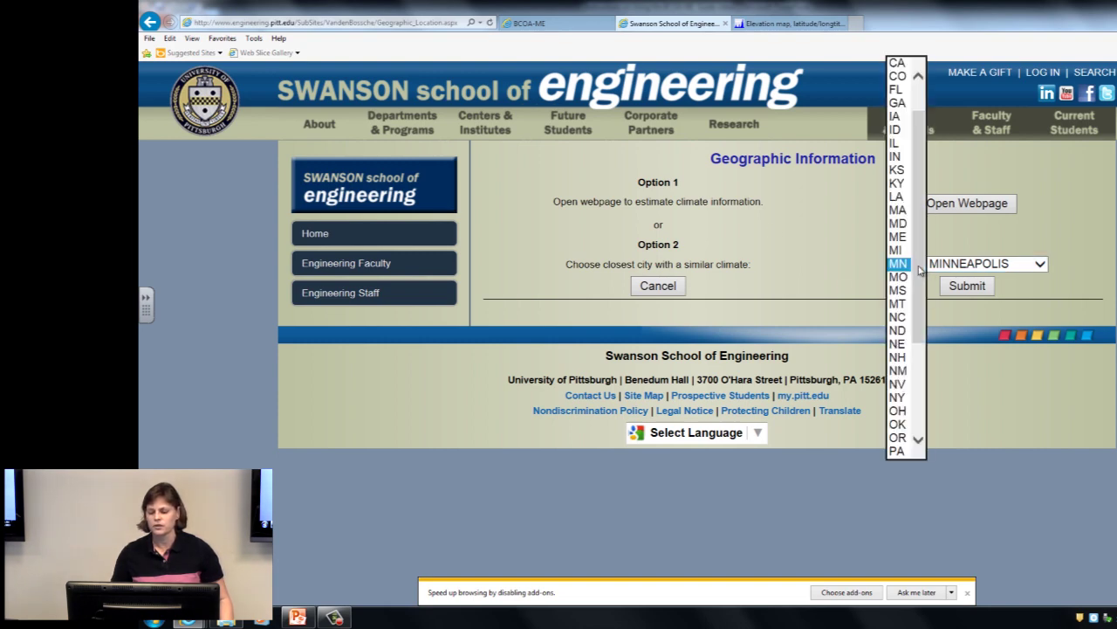
left_click(900, 450)
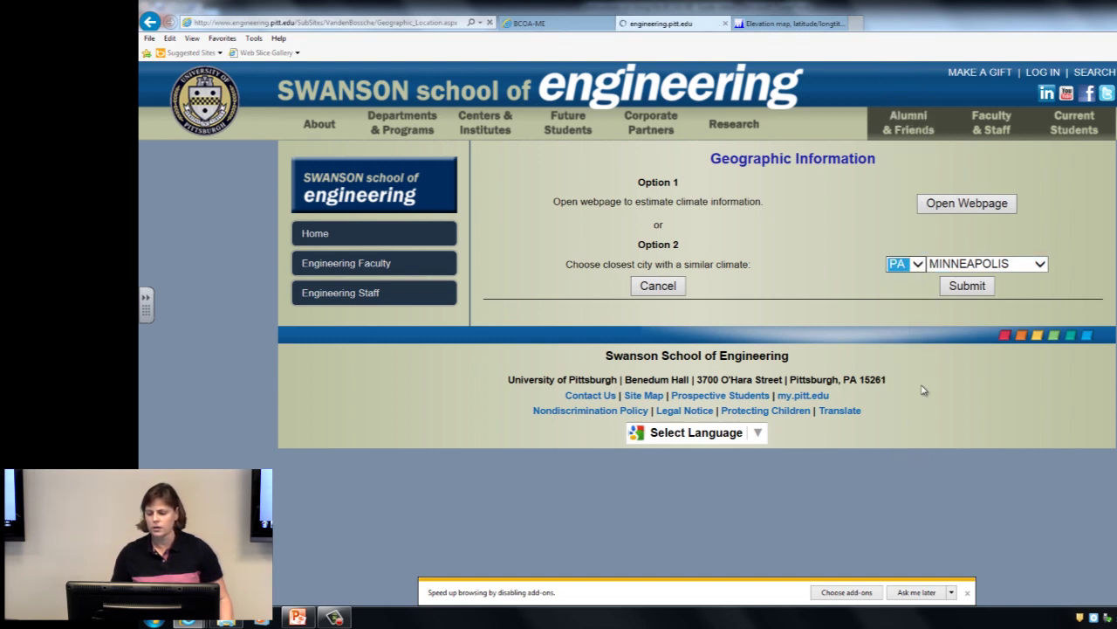
left_click(1042, 264)
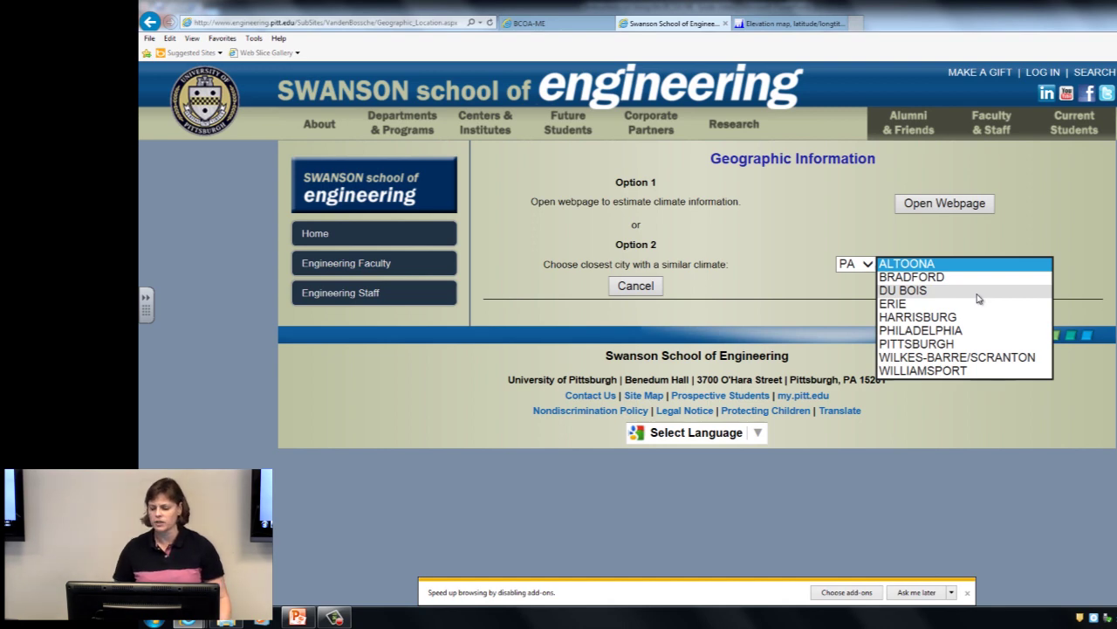
left_click(954, 343)
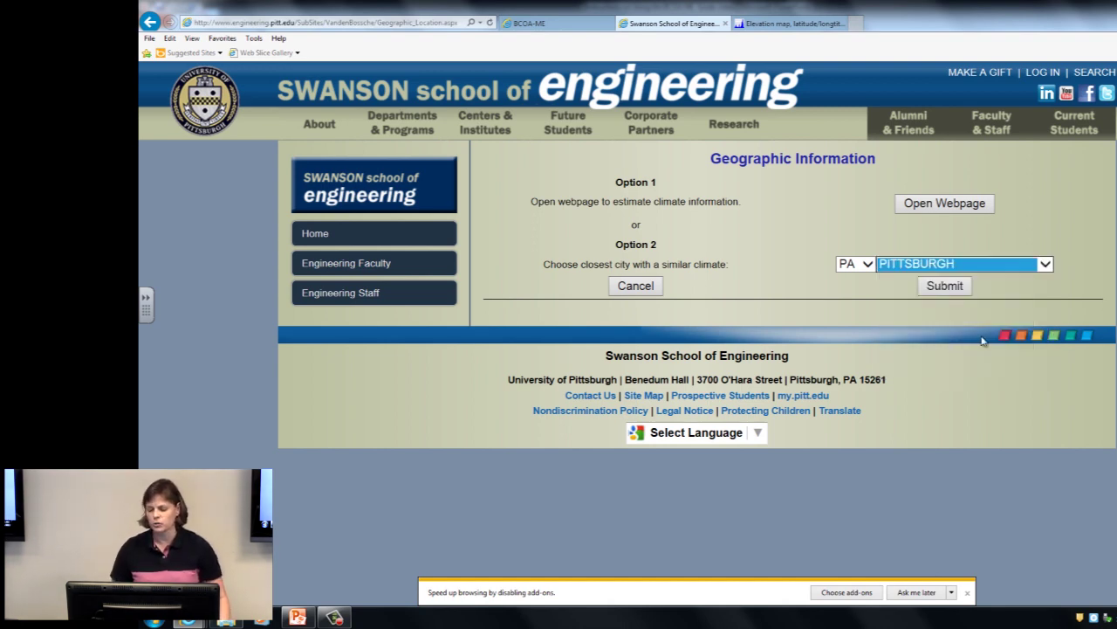
left_click(945, 286)
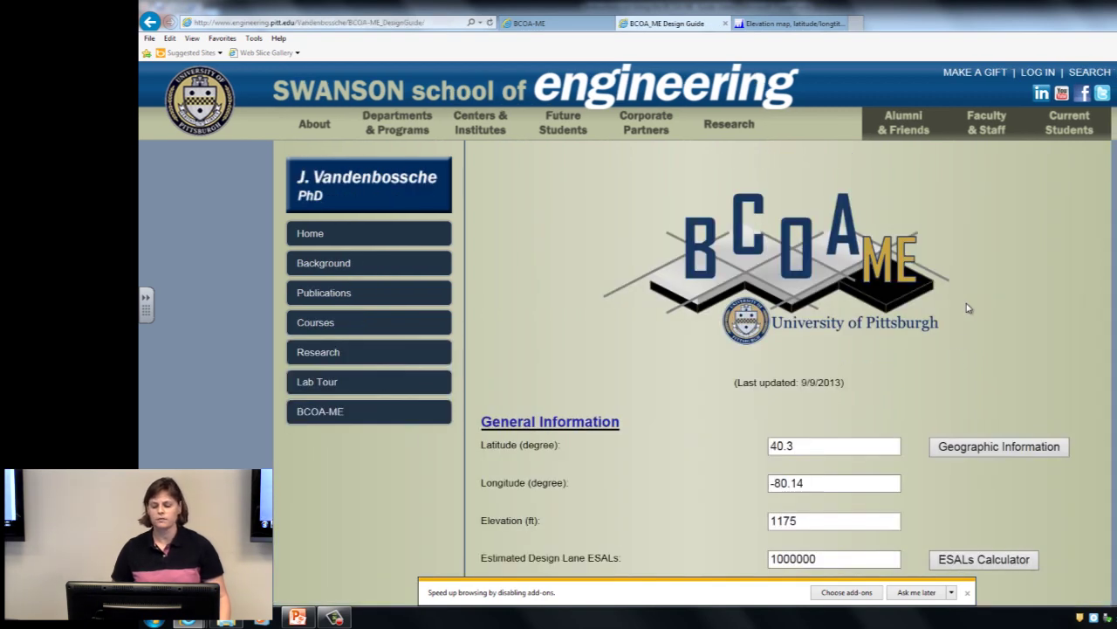
Step: Open the ESALs calculator for the design lane and view the available traffic growth rate types
scroll(952, 306, "down", 3)
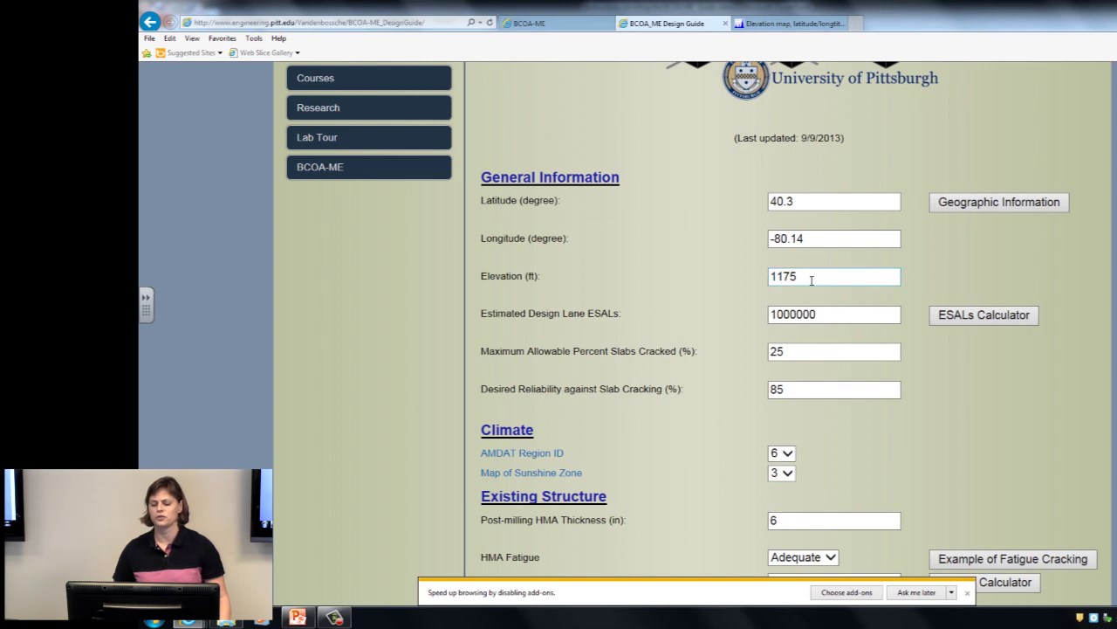
mouse_move(907, 375)
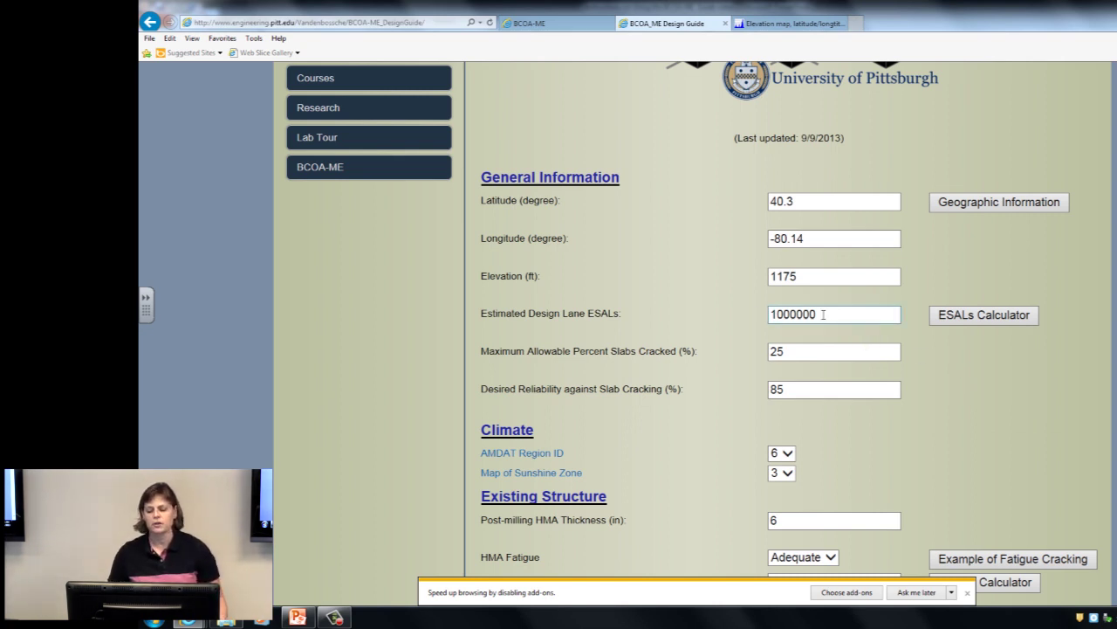
left_click(974, 319)
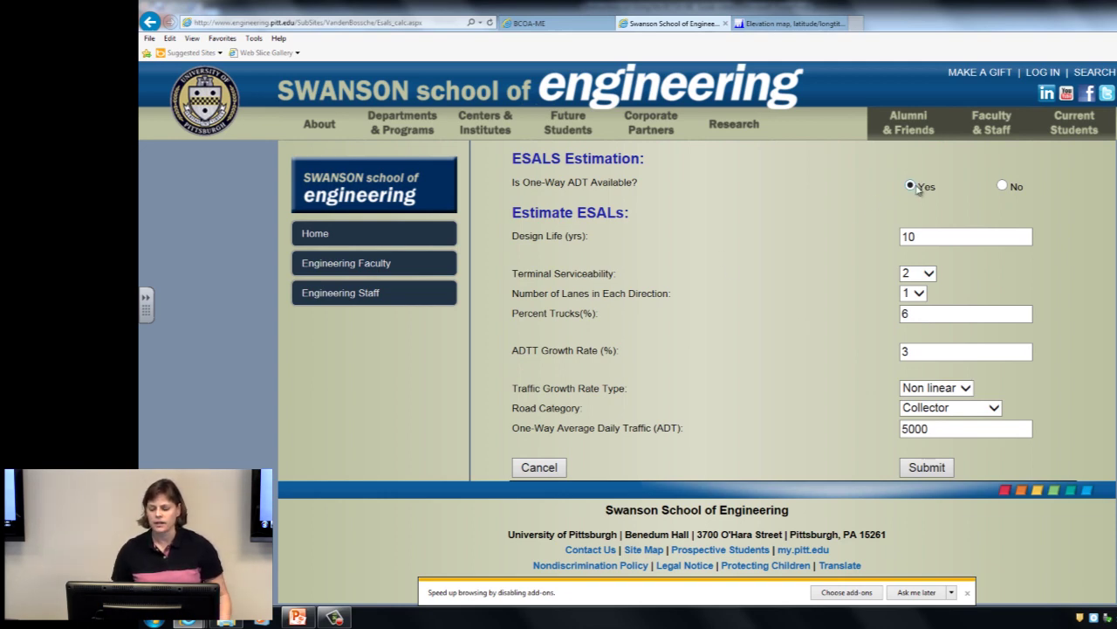
left_click(966, 388)
left_click(999, 384)
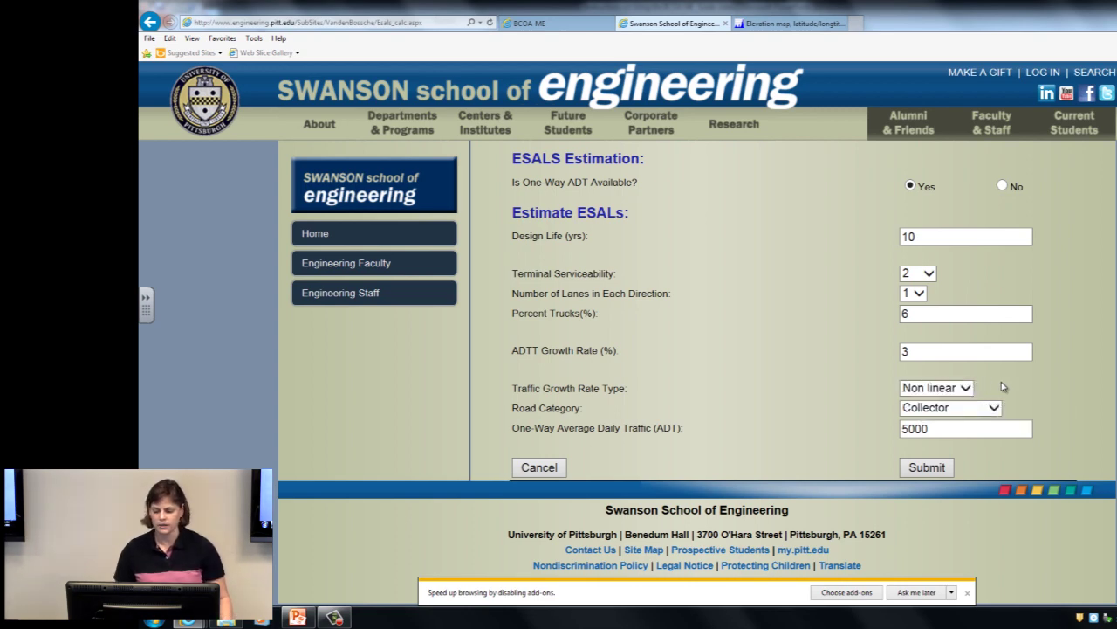
Step: Set one-way ADT availability to No, view the road categories, and cancel the ESALs estimation
left_click(1002, 186)
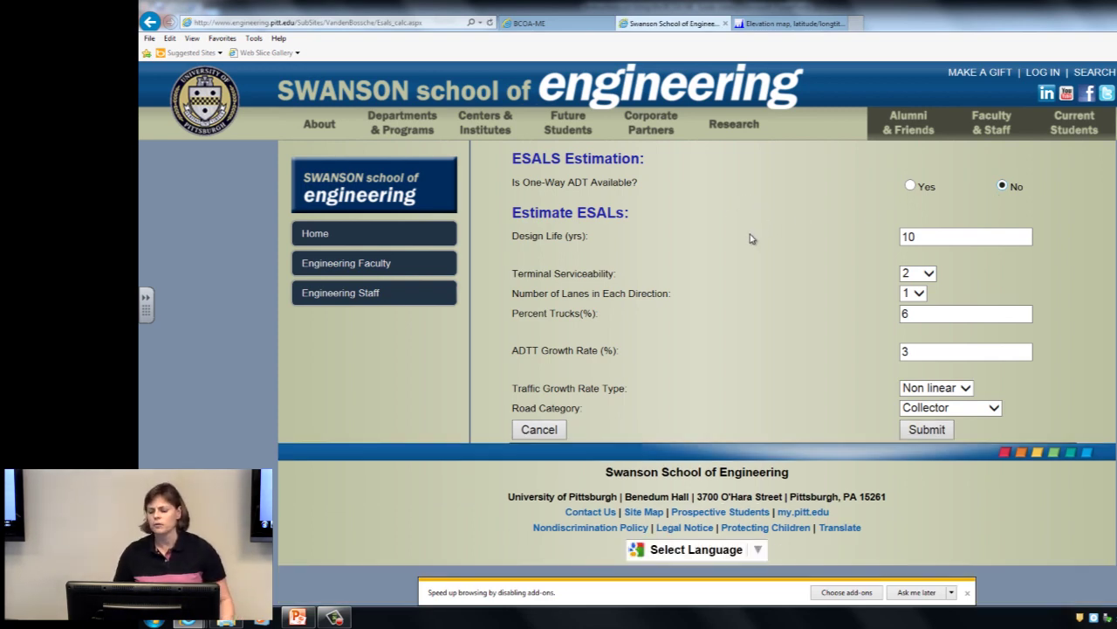
left_click(994, 408)
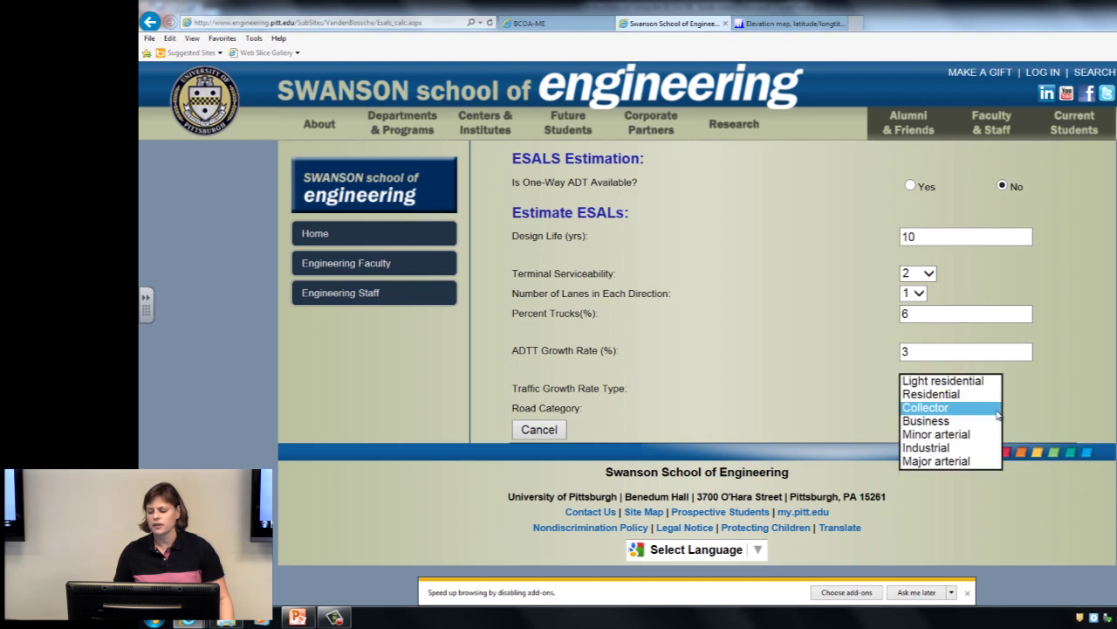
left_click(1046, 389)
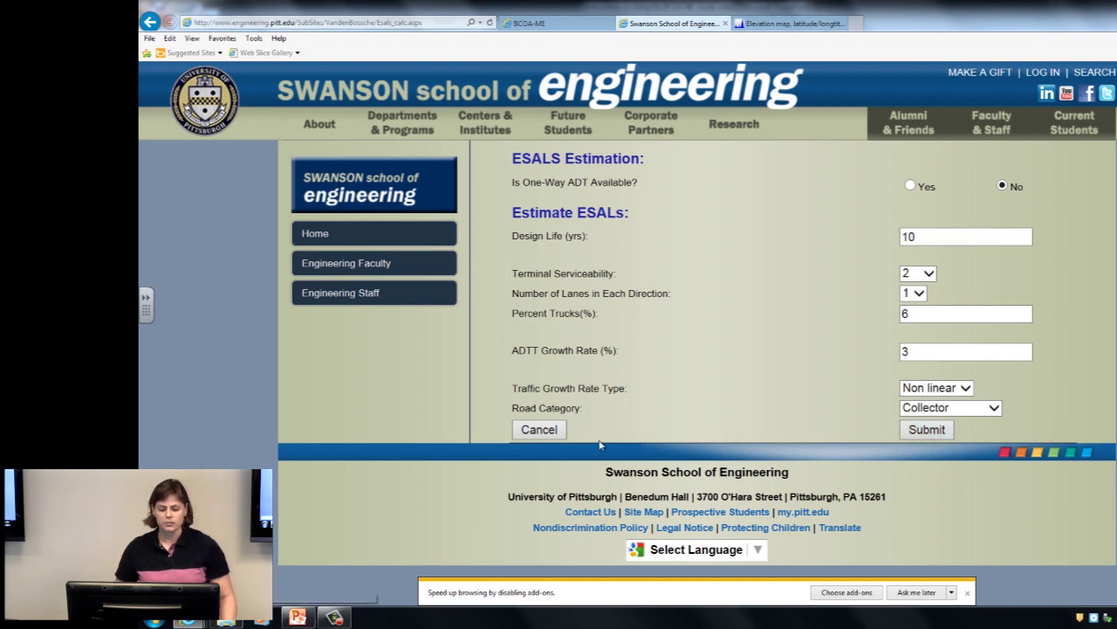
left_click(538, 433)
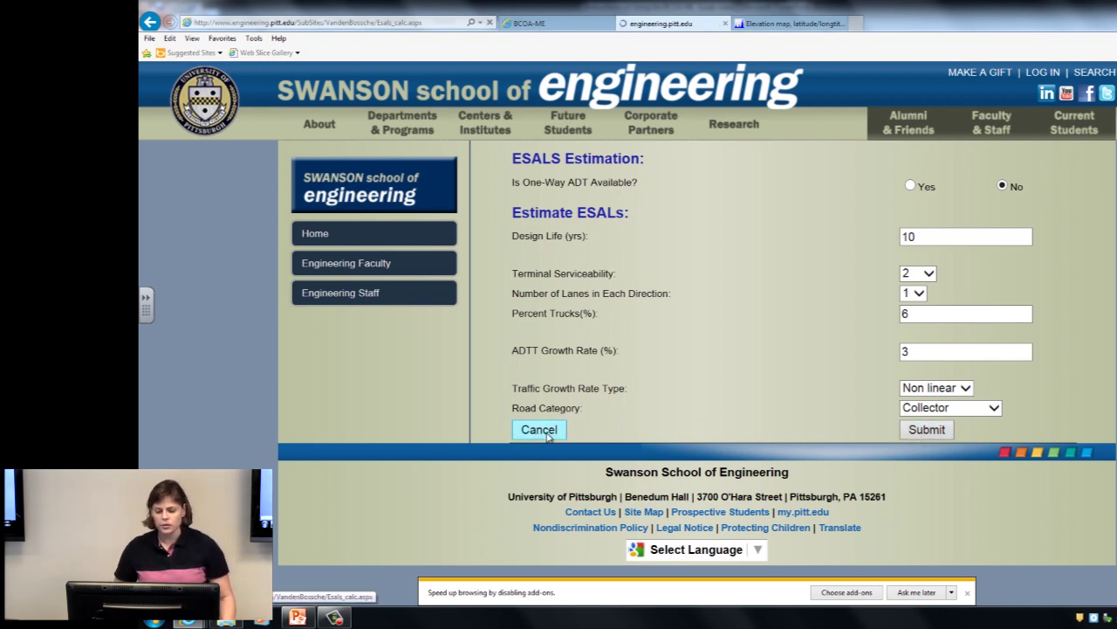
Step: Examine the guidance for the maximum allowable percent slabs cracked and the desired reliability against slab cracking
scroll(681, 389, "down", 2)
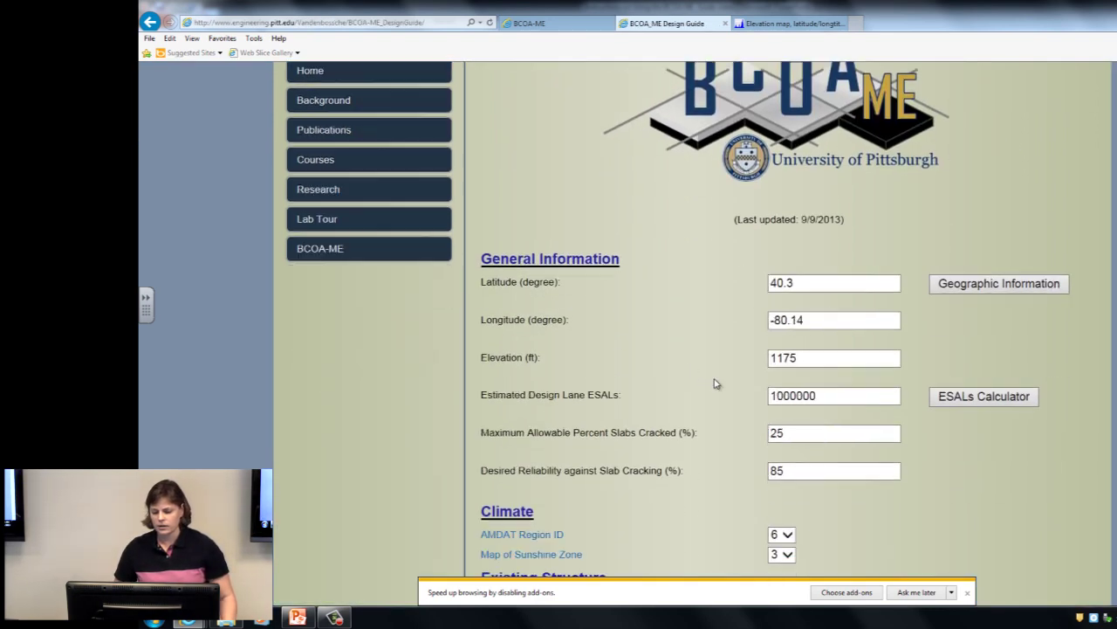
scroll(709, 372, "down", 1)
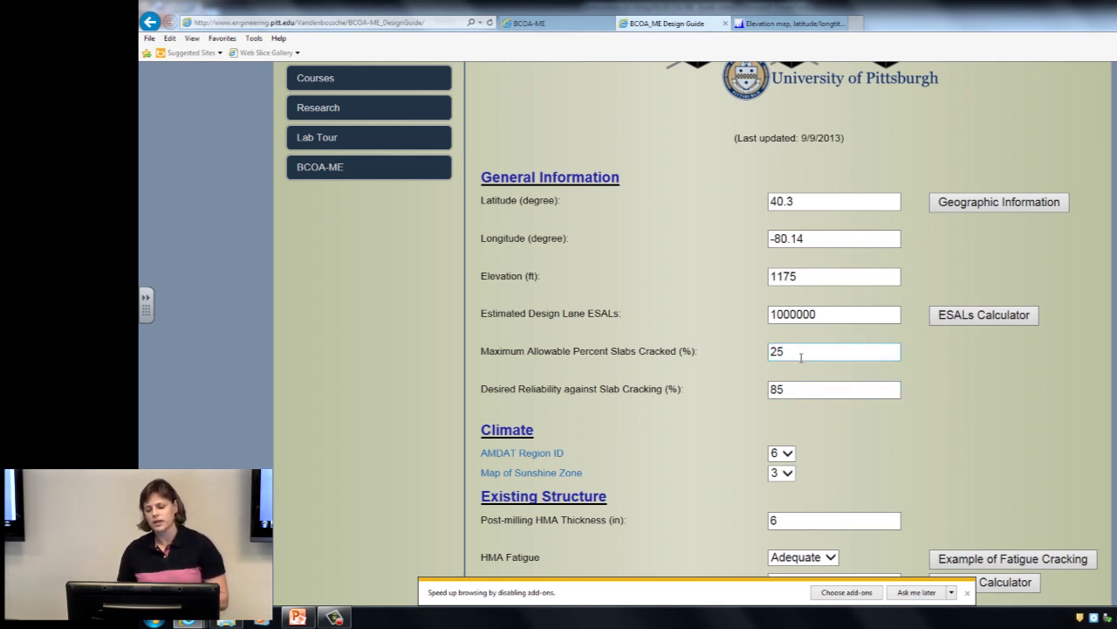
mouse_move(797, 356)
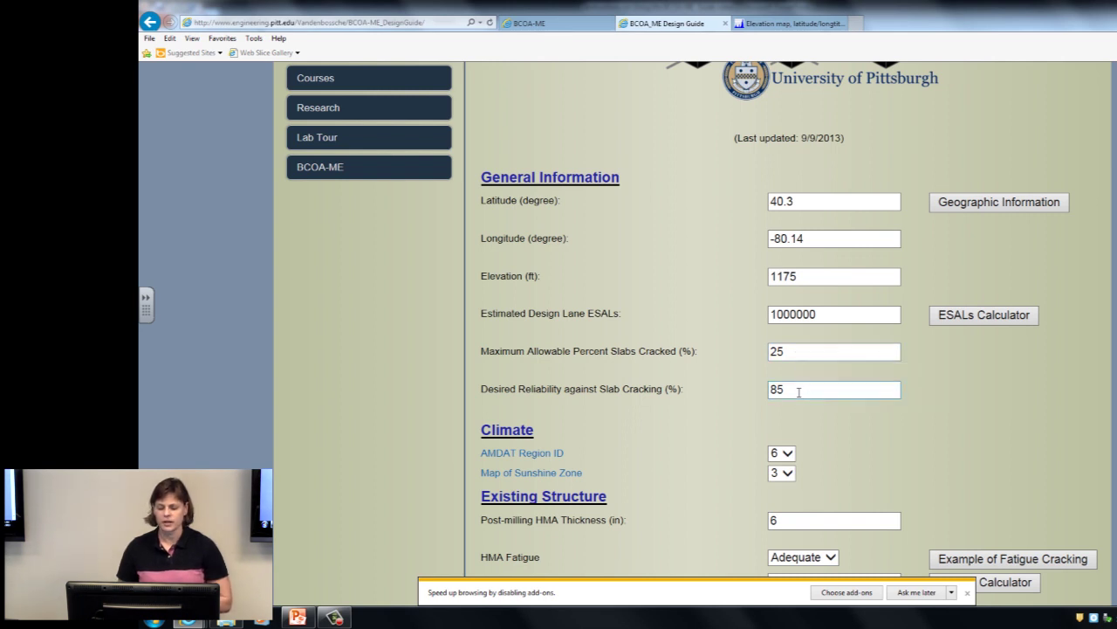
mouse_move(798, 391)
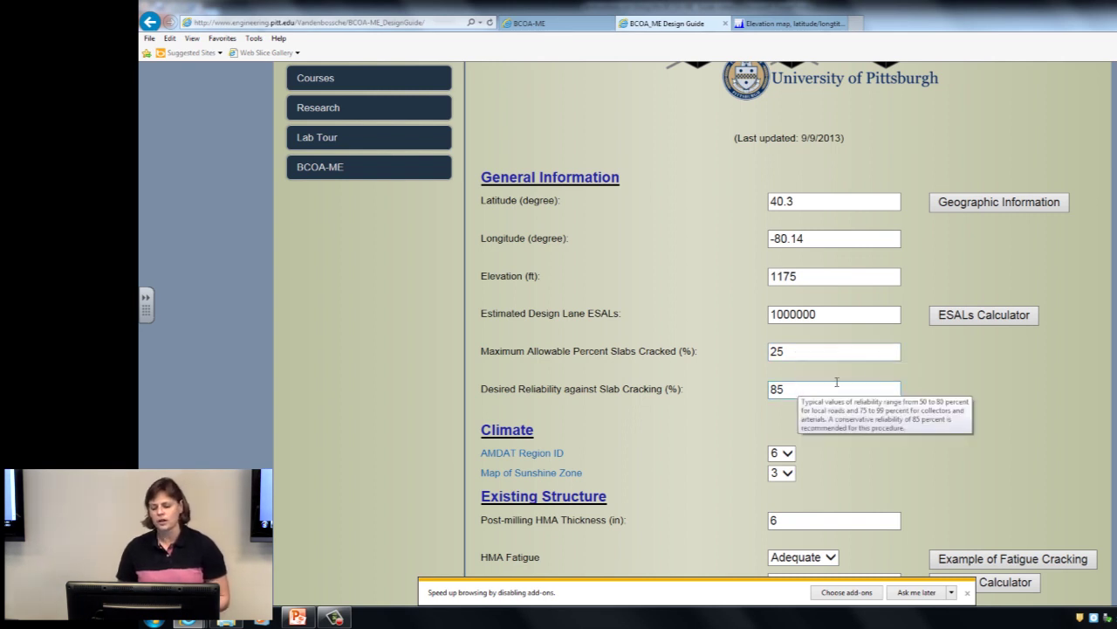
Step: Open the AMDAT Region ID map from the Climate section to look up the site's temperature region
mouse_move(878, 374)
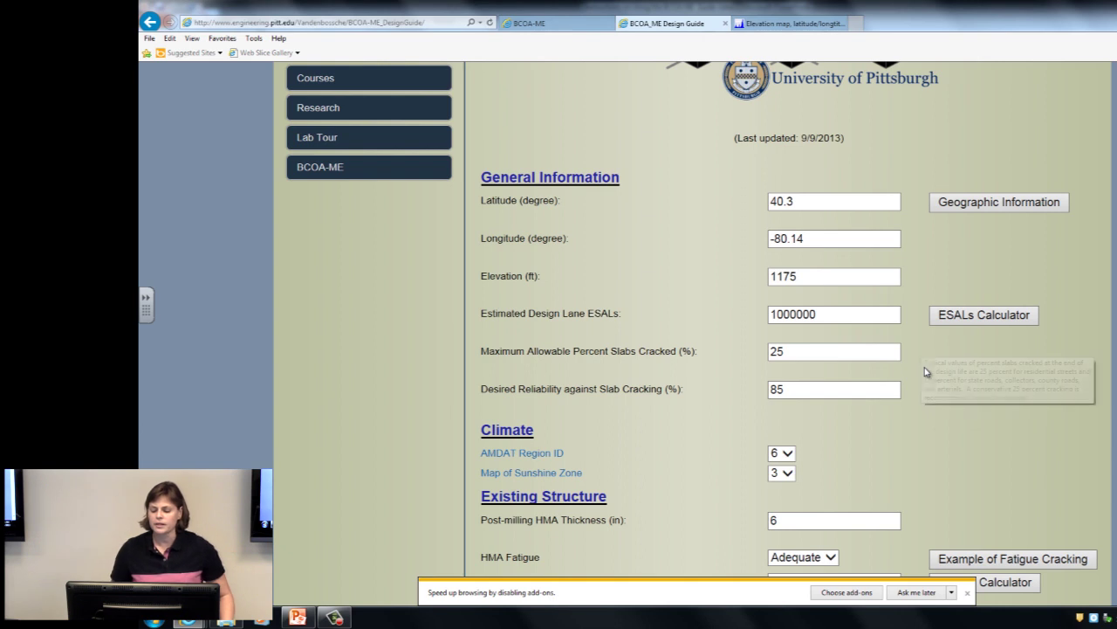
mouse_move(927, 389)
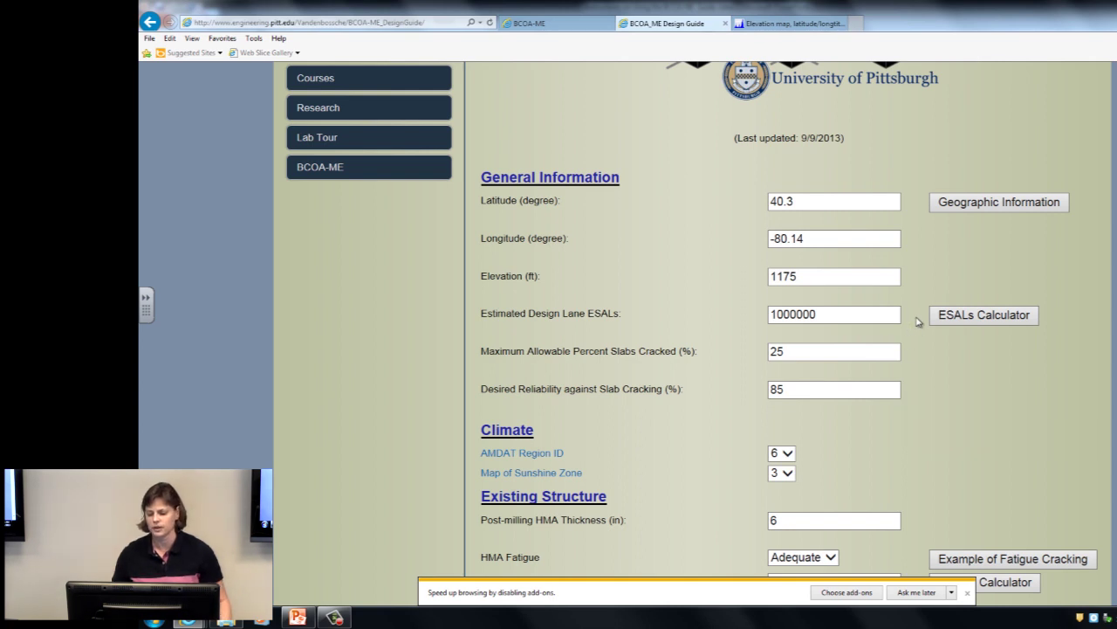
scroll(996, 376, "down", 1)
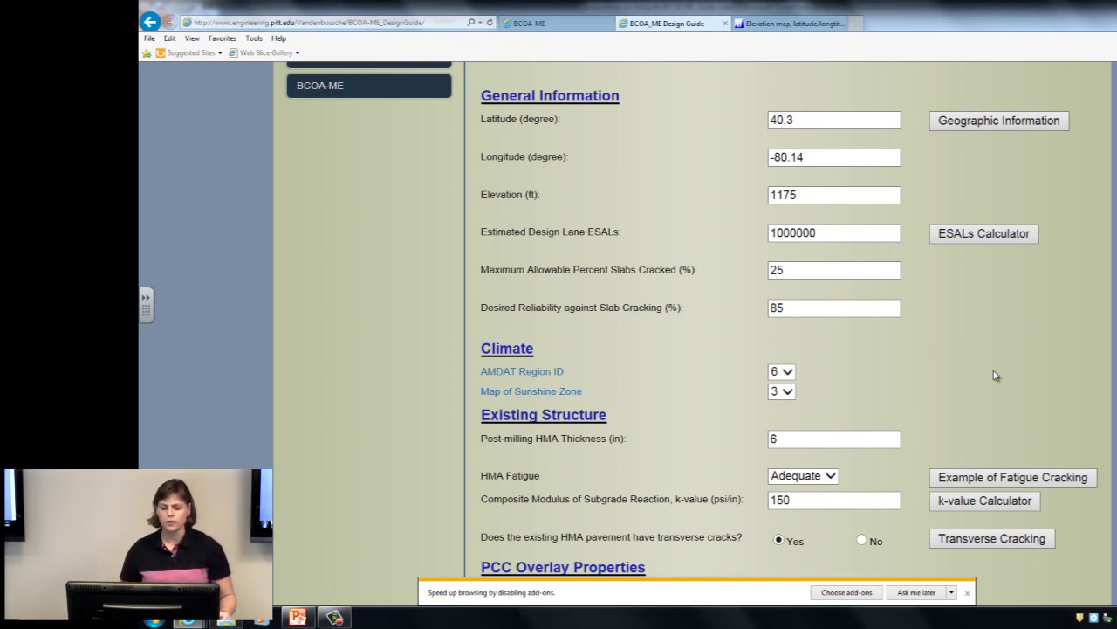
scroll(988, 365, "down", 1)
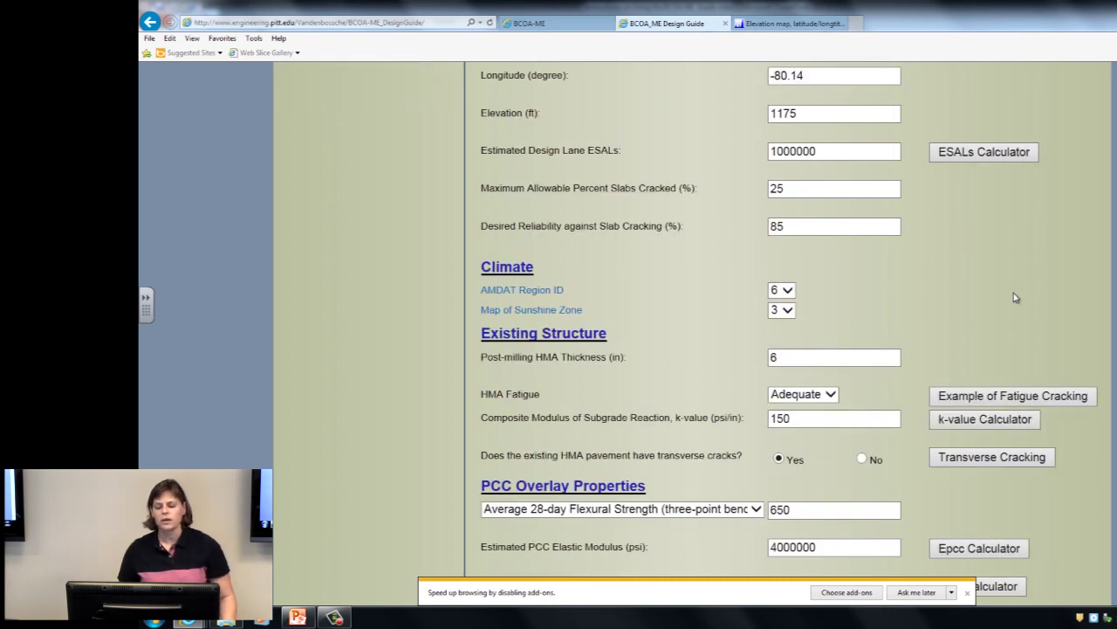
scroll(1014, 298, "down", 1)
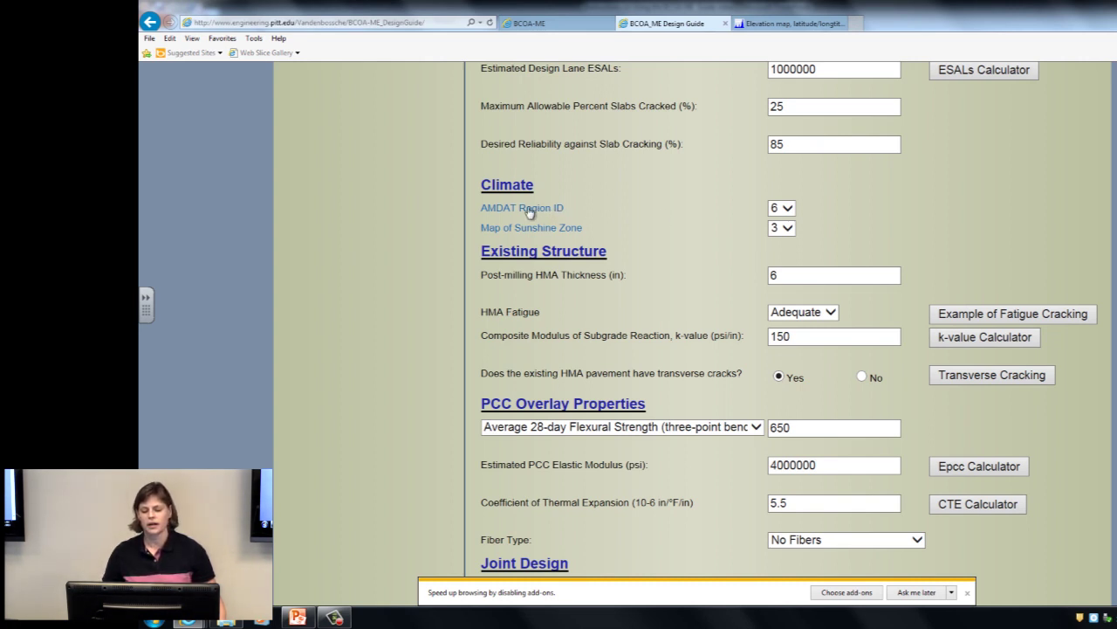
mouse_move(806, 209)
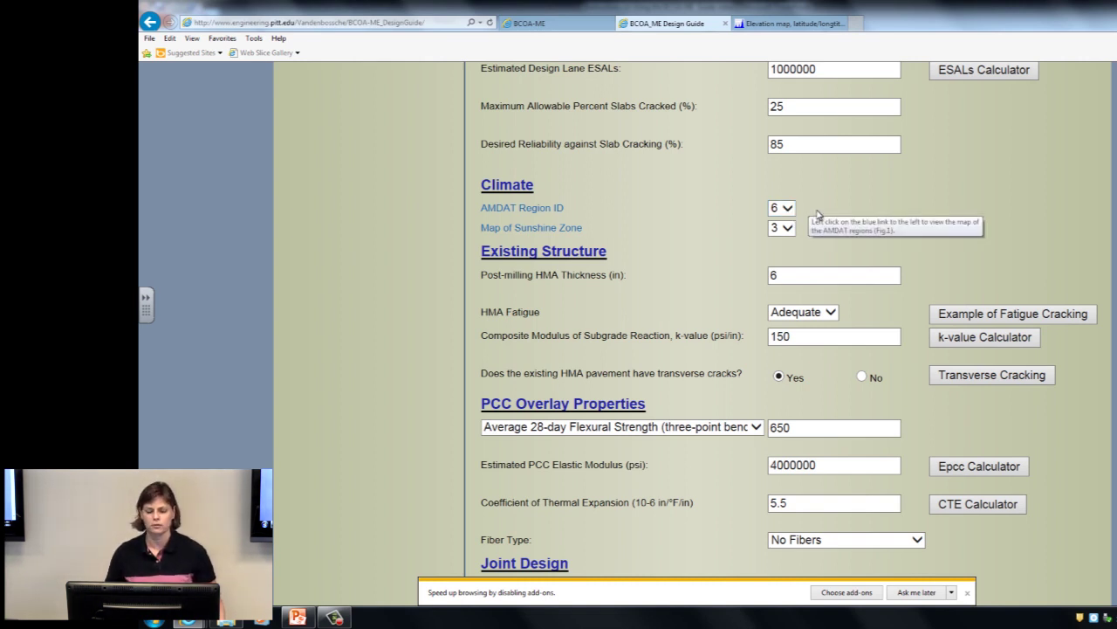
left_click(538, 210)
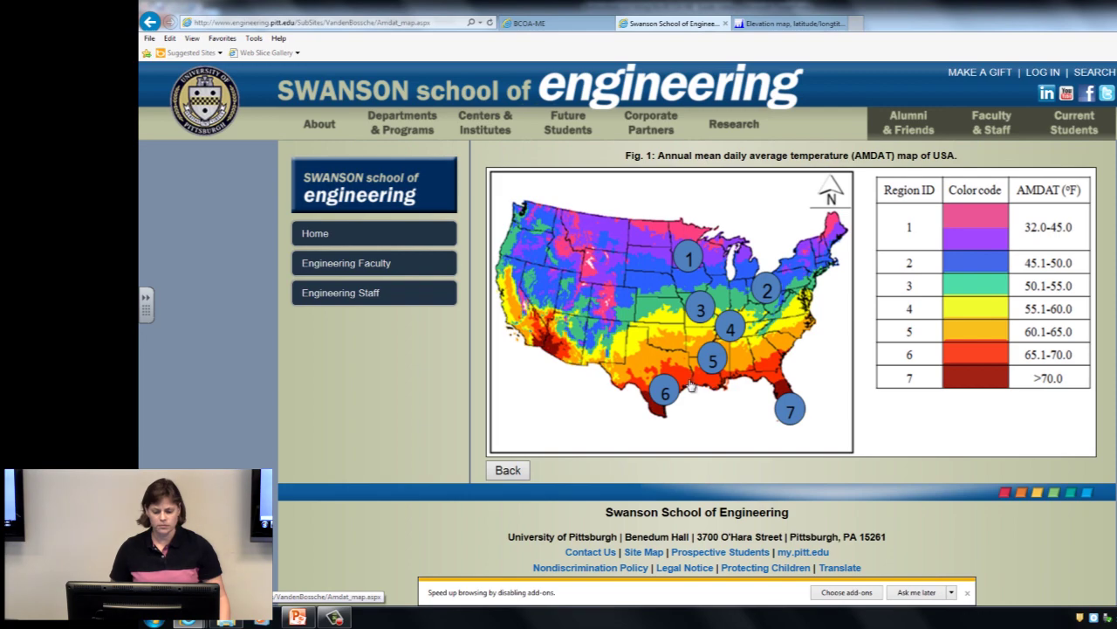
Step: Return to the design guide from the temperature map and set the AMDAT Region ID to 2
key("alt+Left")
scroll(663, 393, "down", 3)
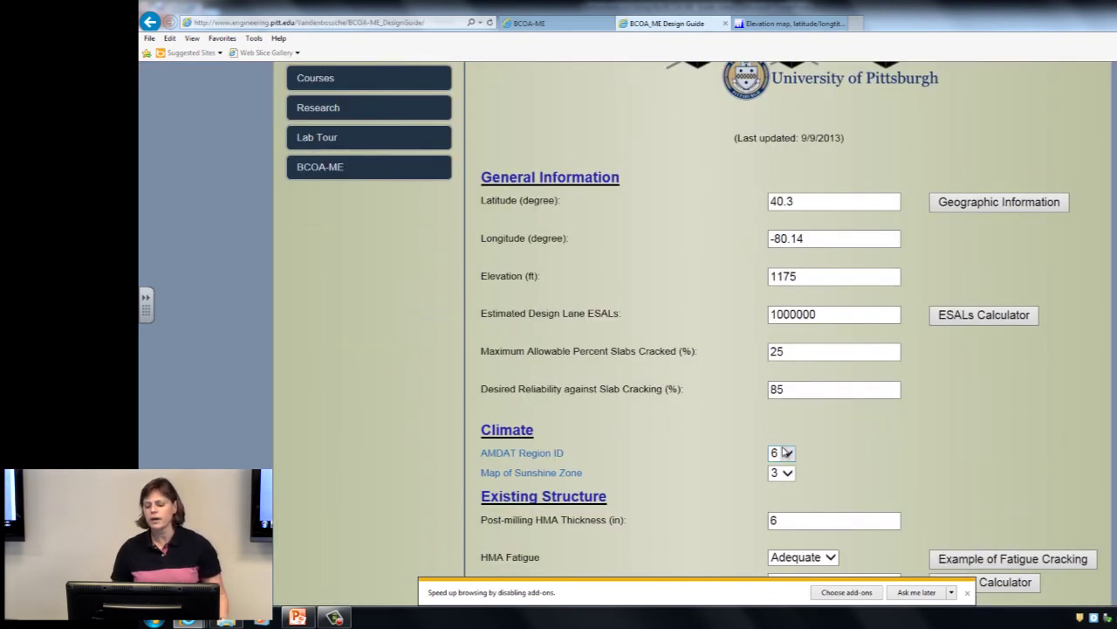
left_click(788, 455)
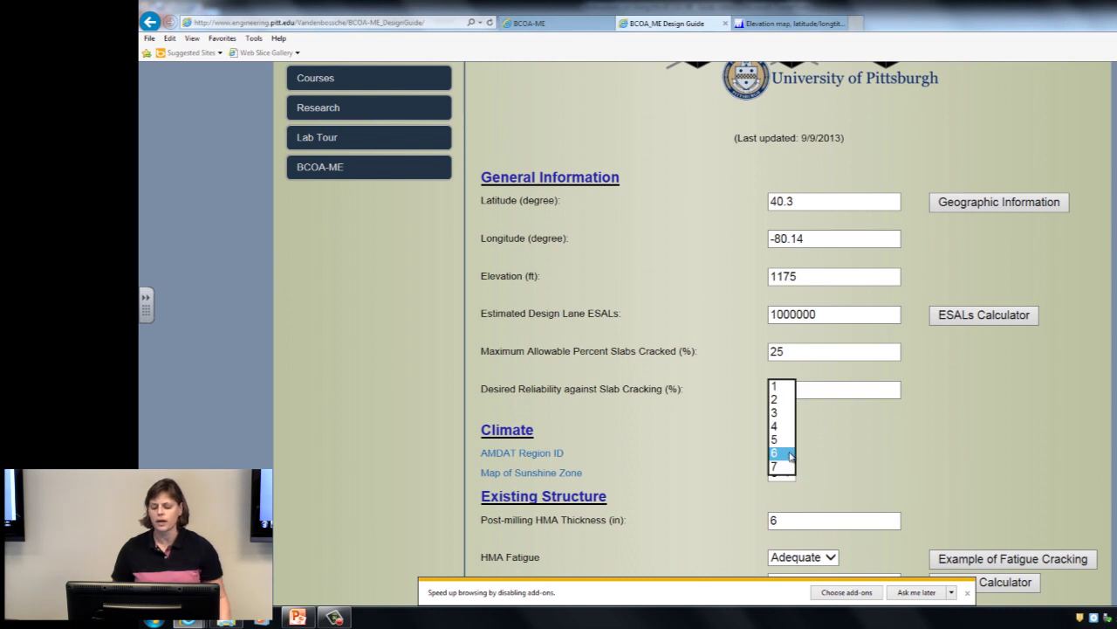
left_click(779, 402)
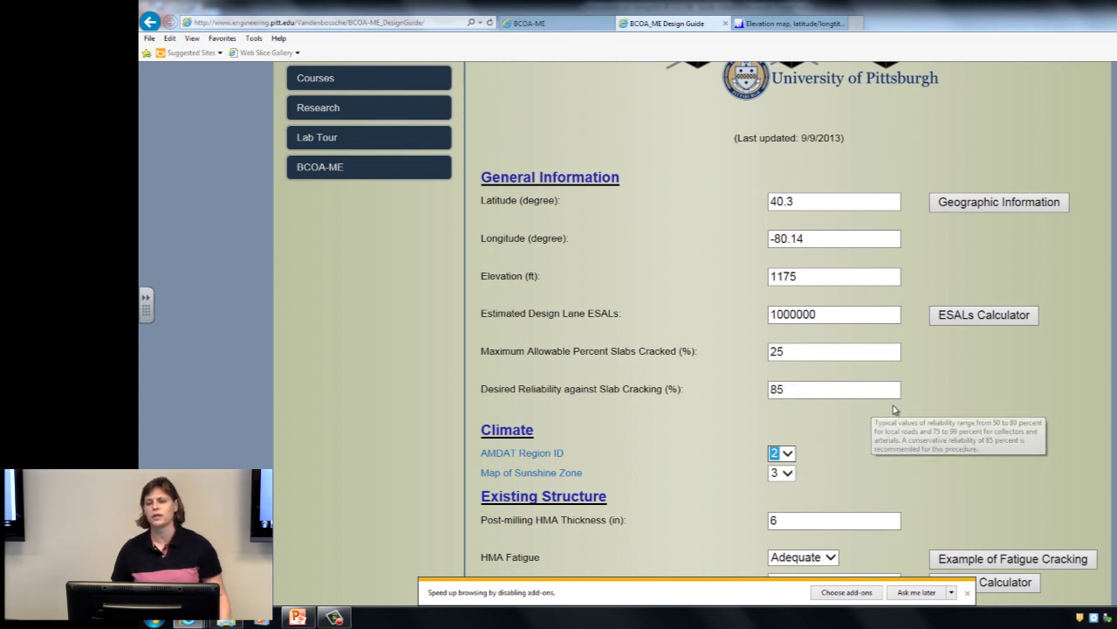
Step: Consult the sunshine zone map, return to the design guide, and set the sunshine zone to 6
scroll(881, 415, "down", 1)
scroll(895, 371, "down", 1)
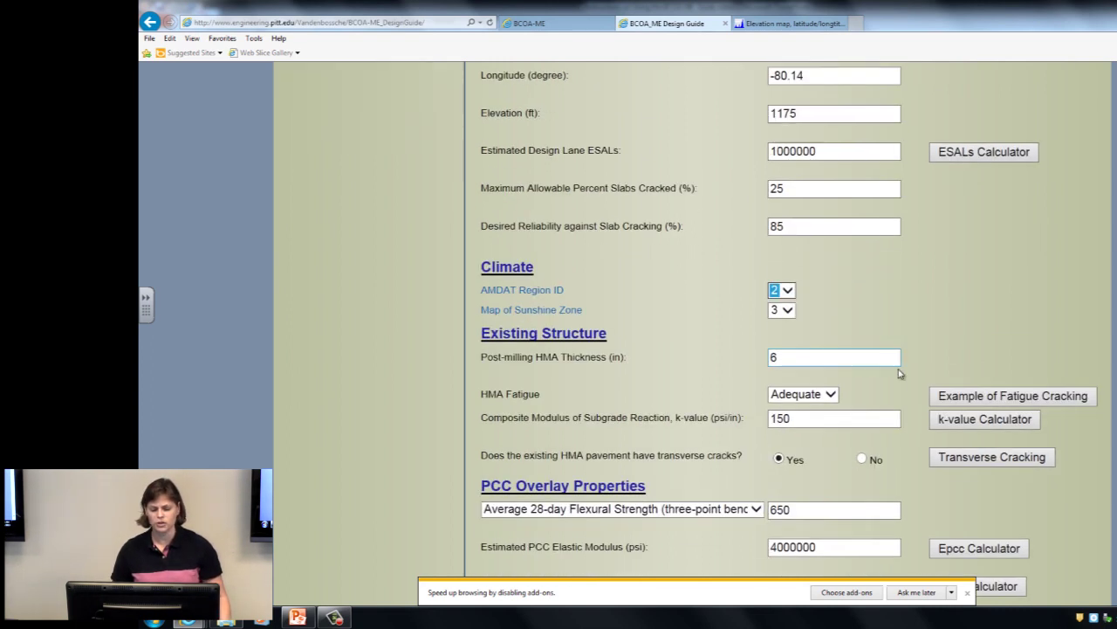
left_click(530, 312)
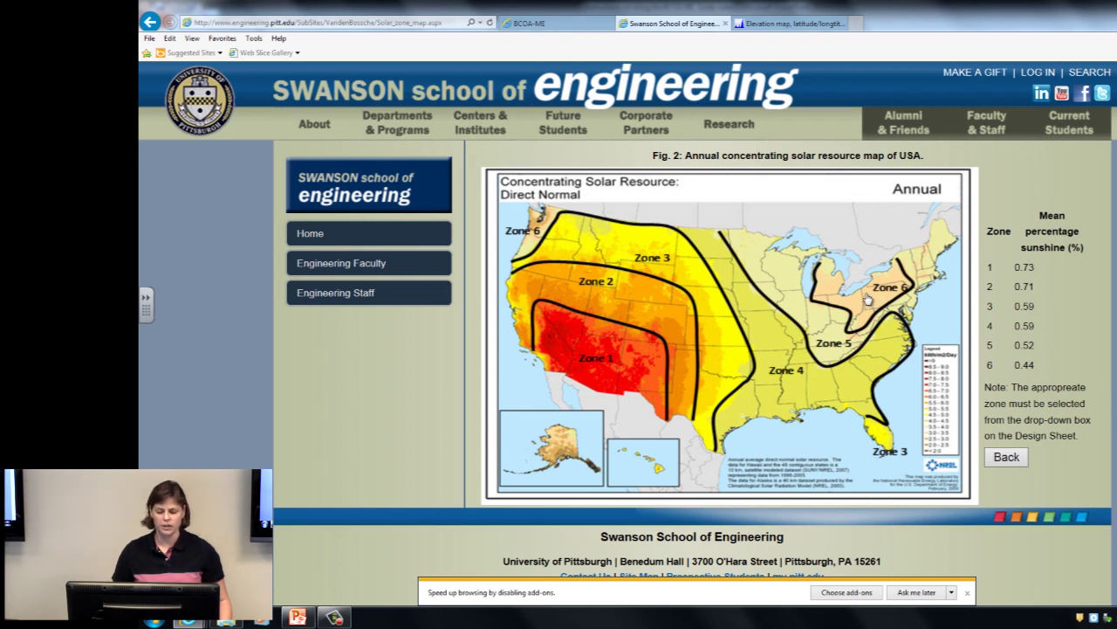
scroll(865, 307, "down", 1)
left_click(1004, 434)
scroll(694, 321, "down", 3)
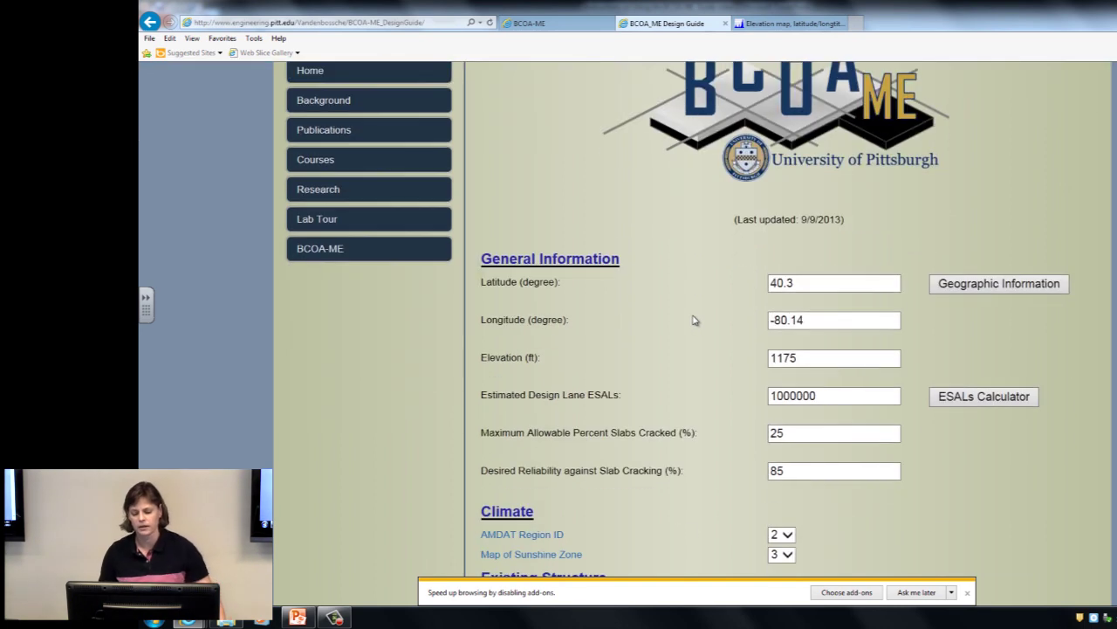
left_click(783, 472)
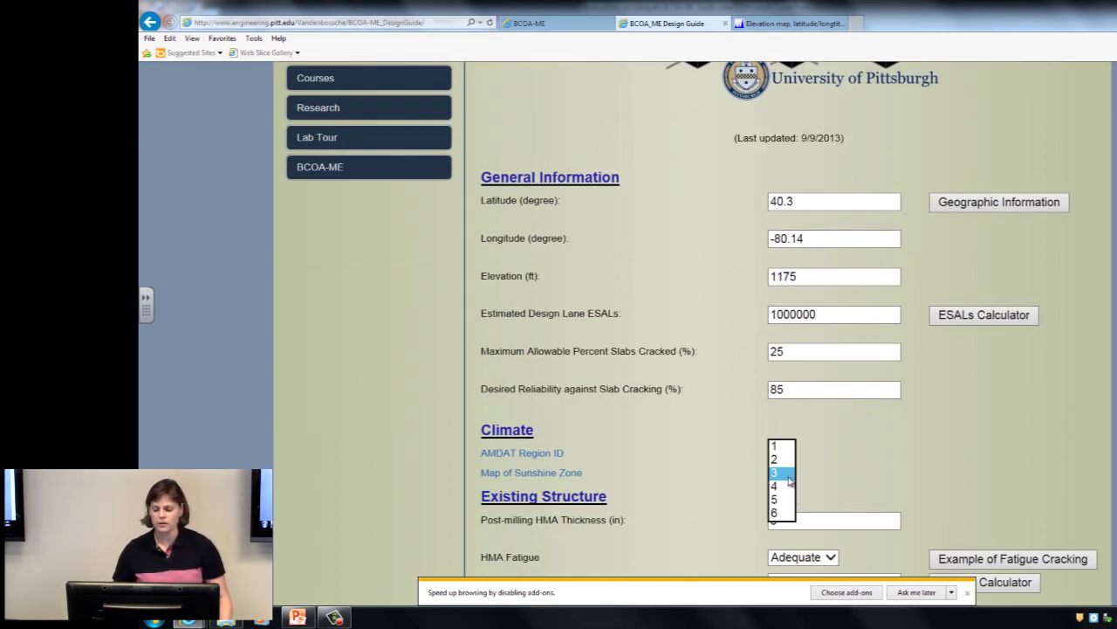
left_click(782, 515)
Step: Examine the guidance for the post-milling HMA thickness and the composite modulus of subgrade reaction in the Existing Structure section
scroll(825, 489, "down", 3)
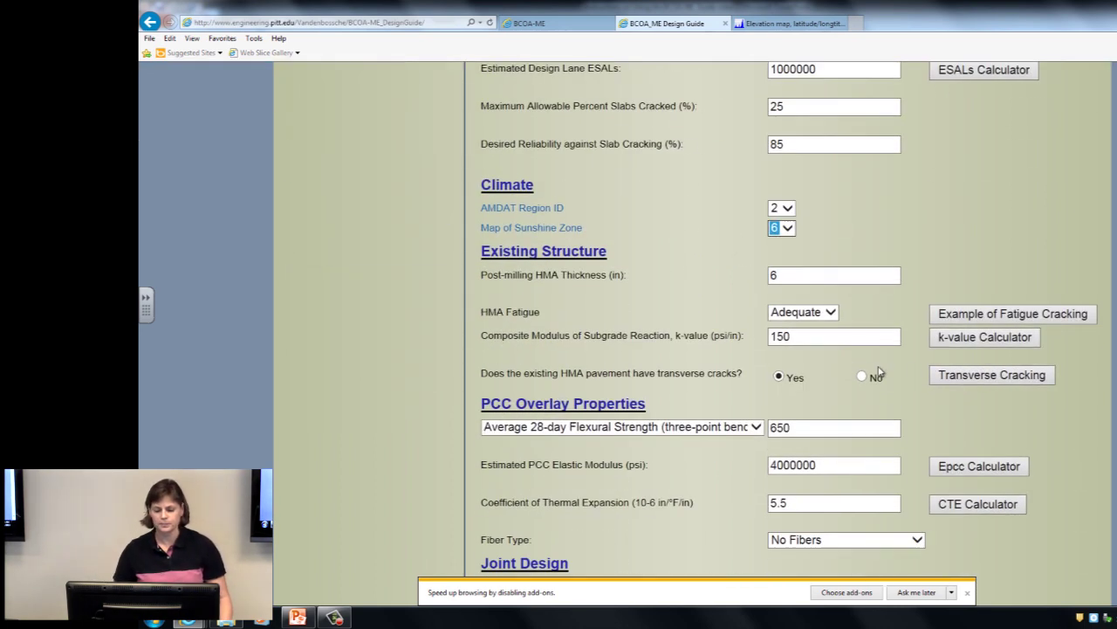
scroll(673, 320, "down", 1)
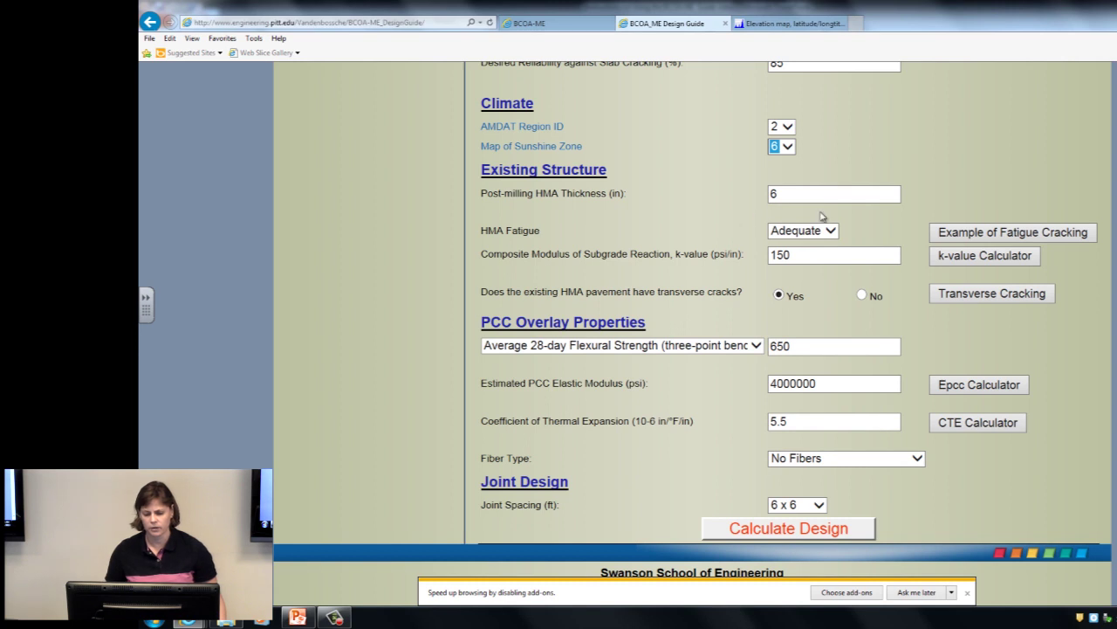
mouse_move(844, 211)
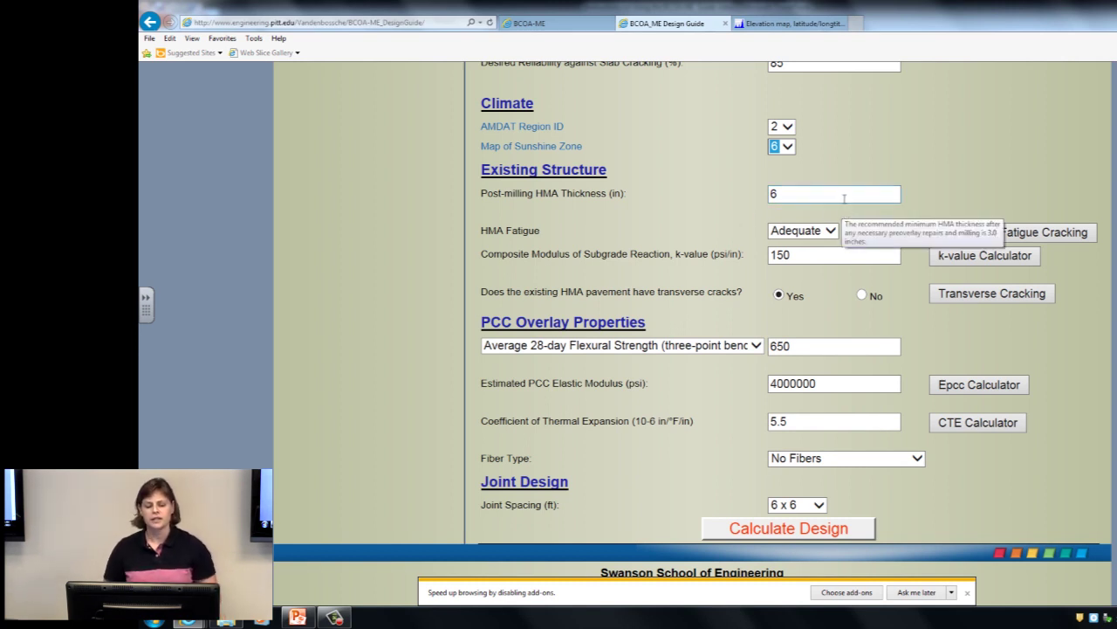
left_click(844, 198)
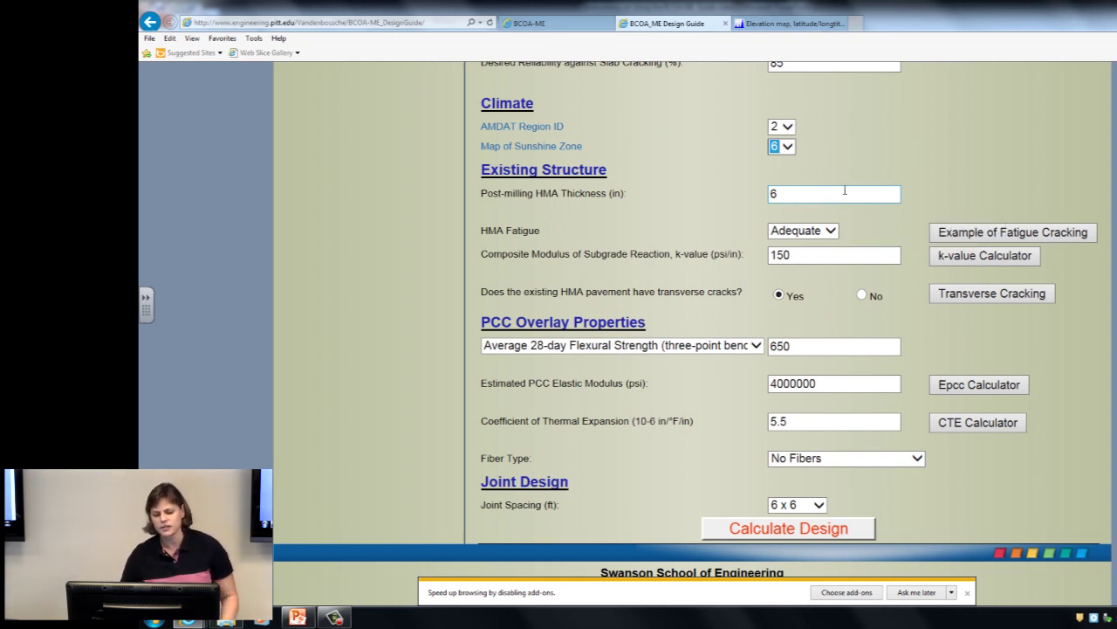
scroll(857, 185, "down", 2)
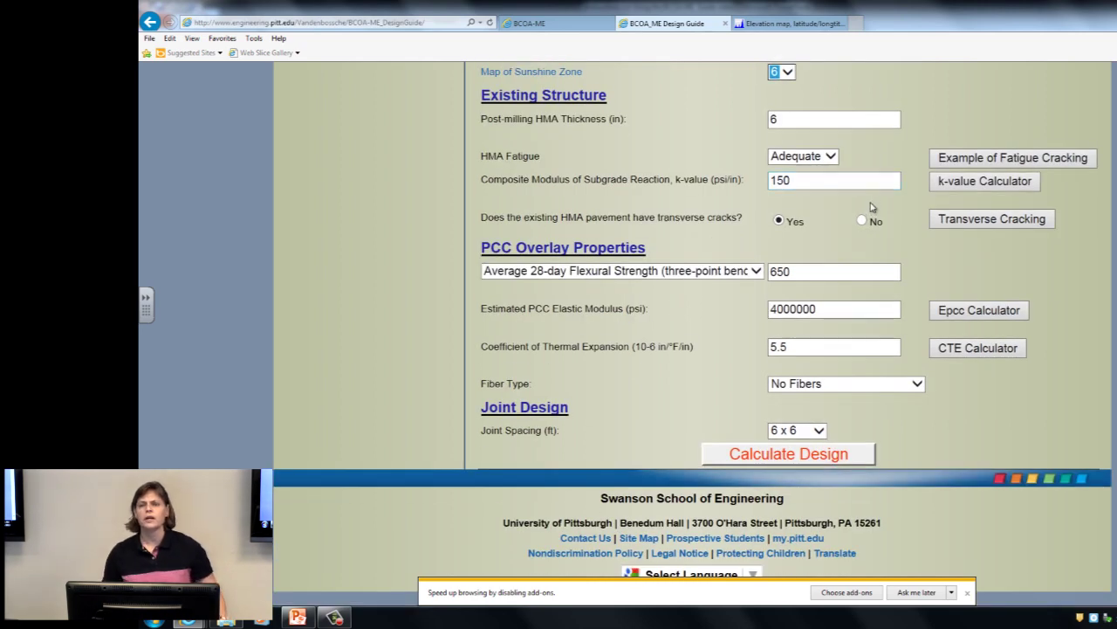
mouse_move(870, 207)
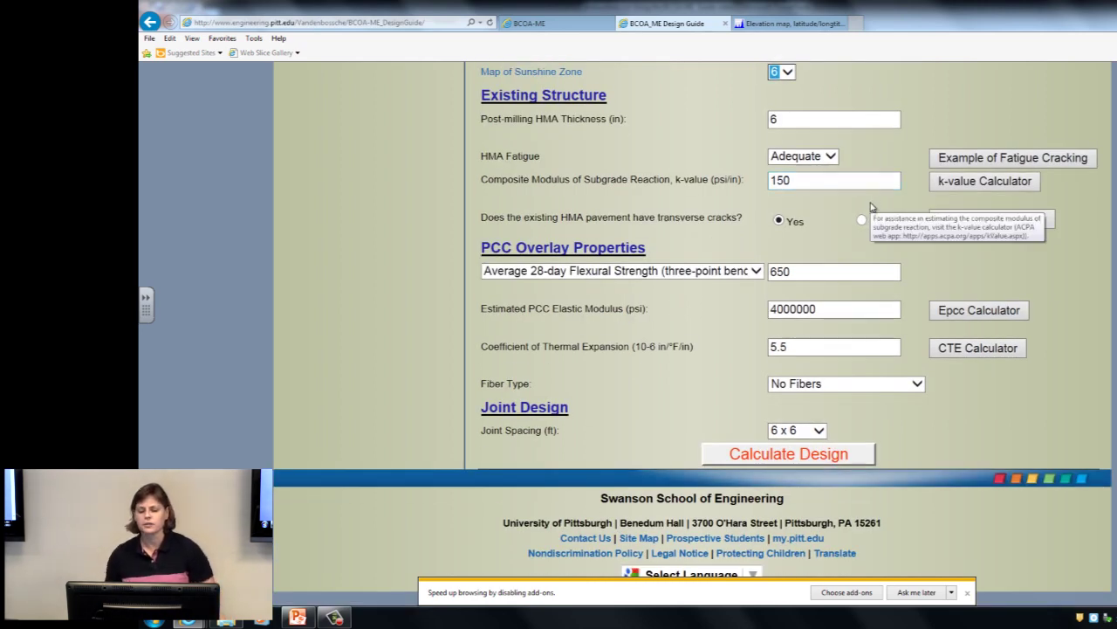
mouse_move(889, 145)
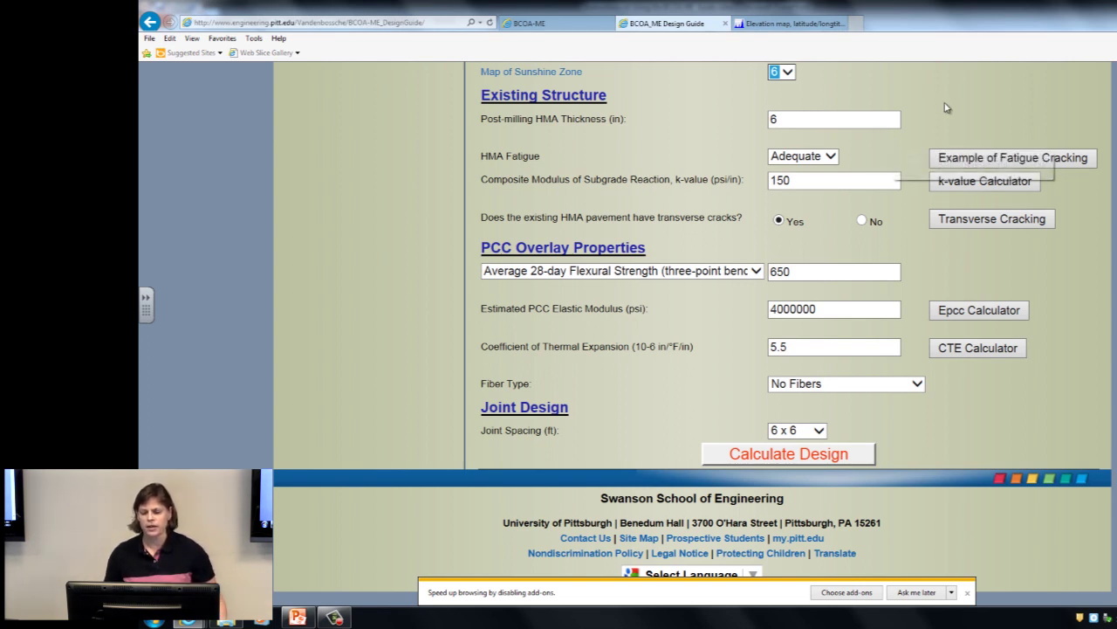
Step: View the HMA Fatigue options for the existing structure and choose Adequate
right_click(859, 160)
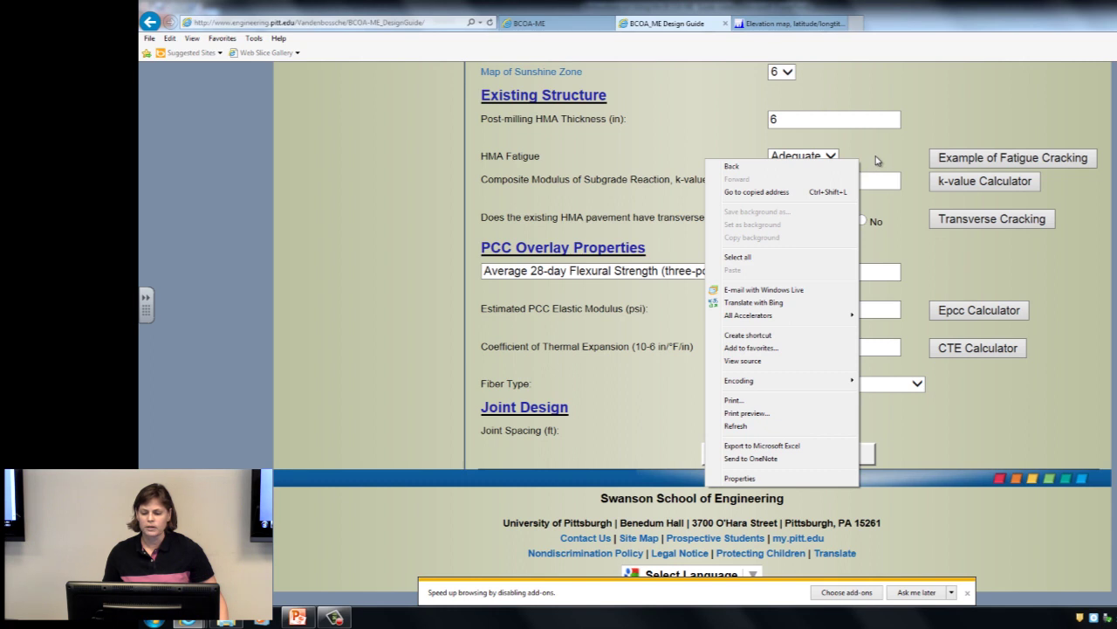
key("Escape")
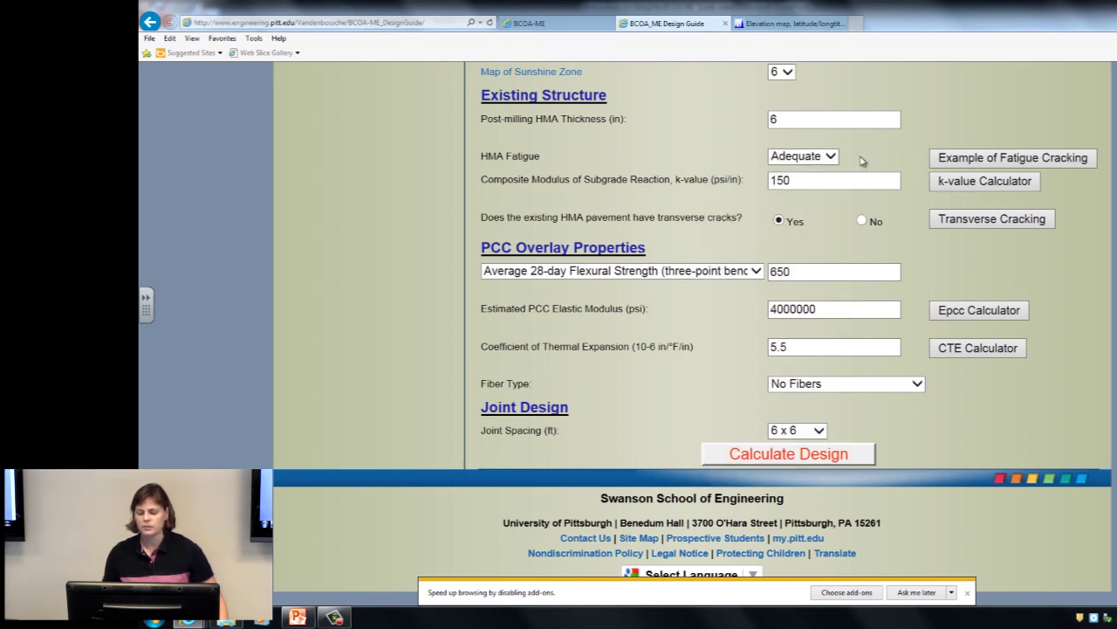
left_click(832, 157)
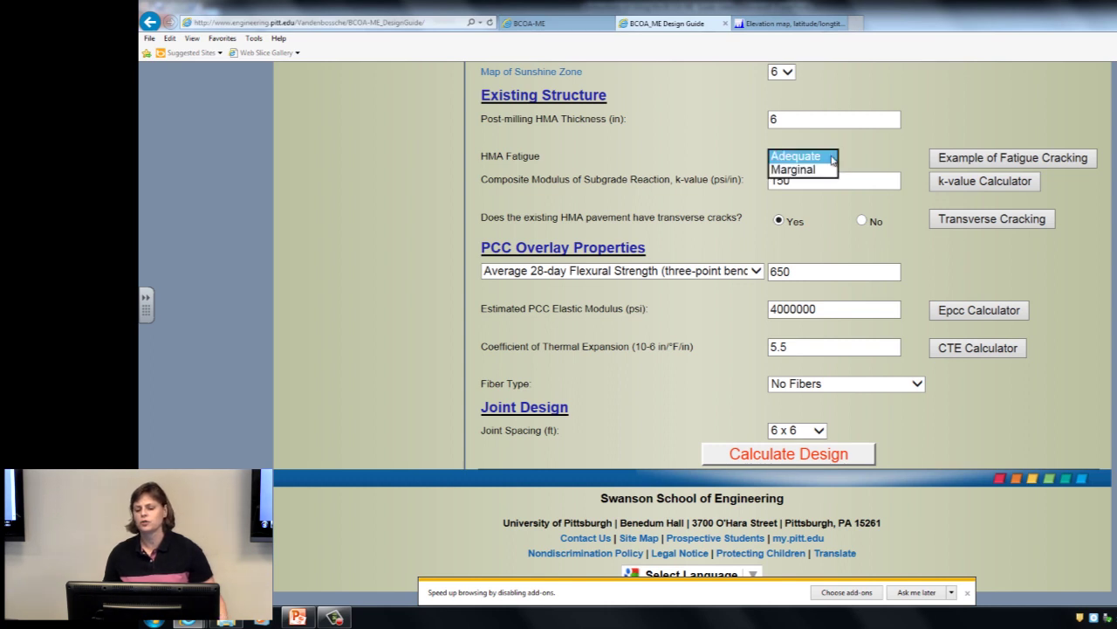
left_click(830, 158)
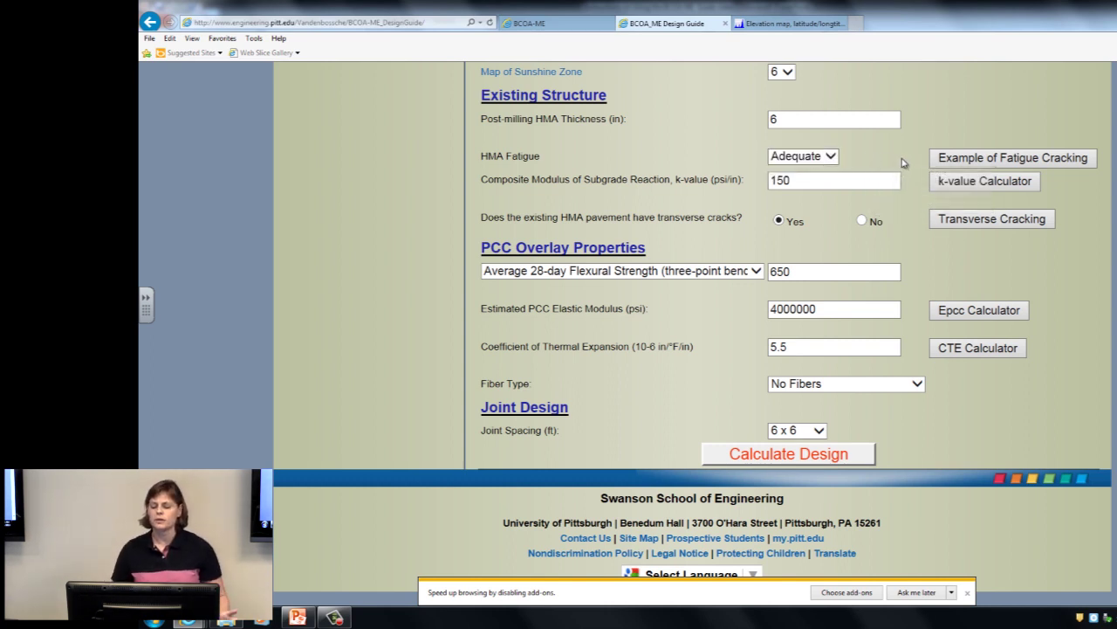
Step: View the examples of fatigue cracking in HMA pavement and return to the Existing Structure inputs
left_click(951, 163)
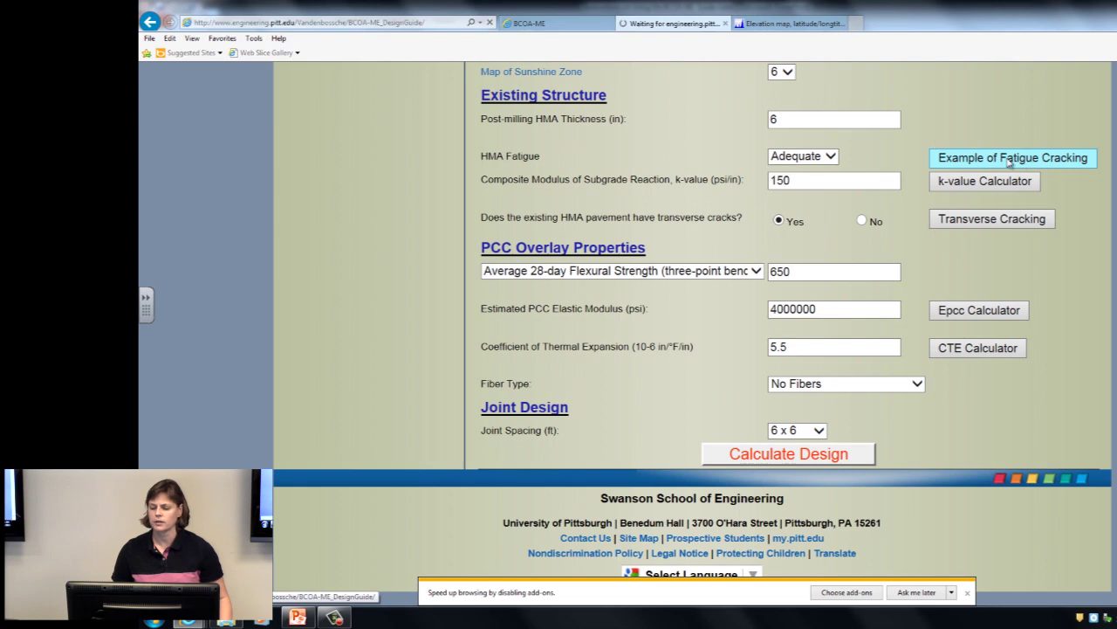
scroll(935, 217, "down", 1)
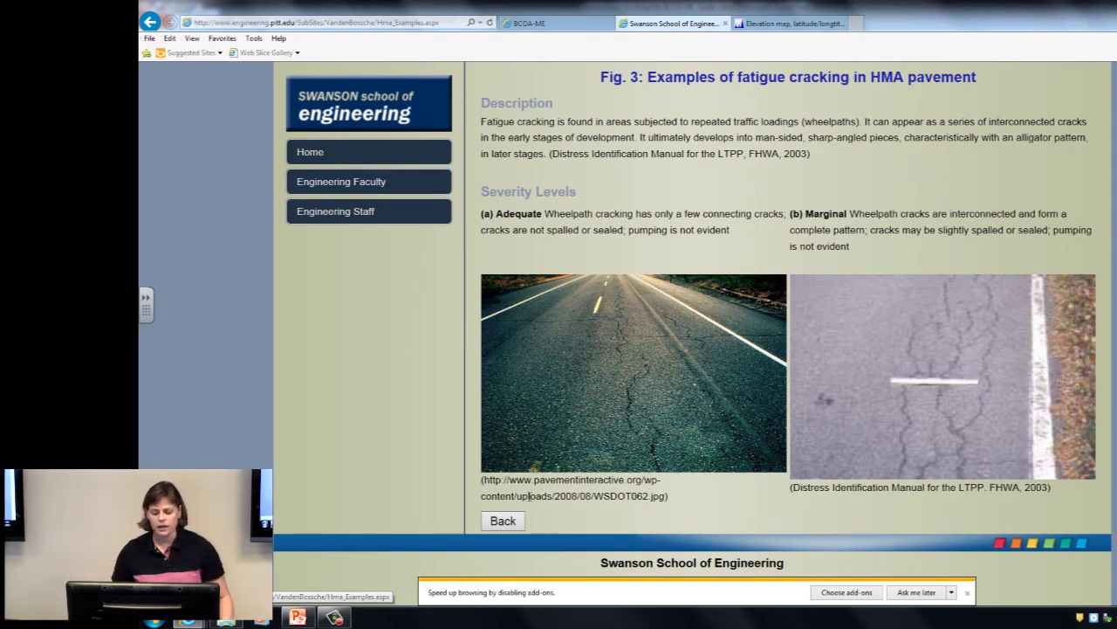
left_click(502, 524)
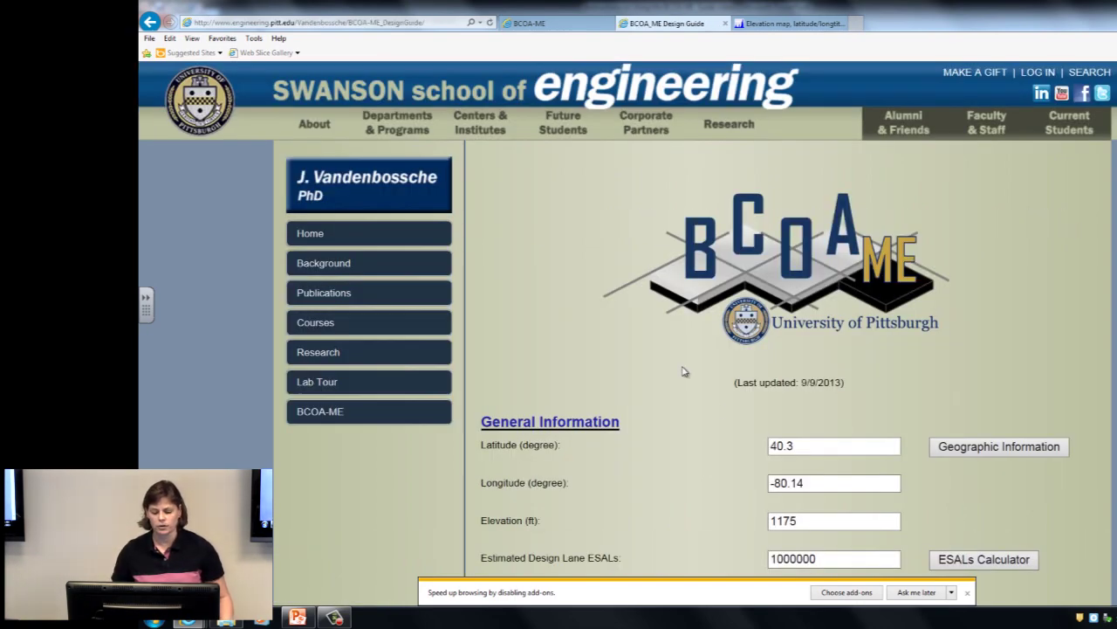
scroll(683, 371, "down", 2)
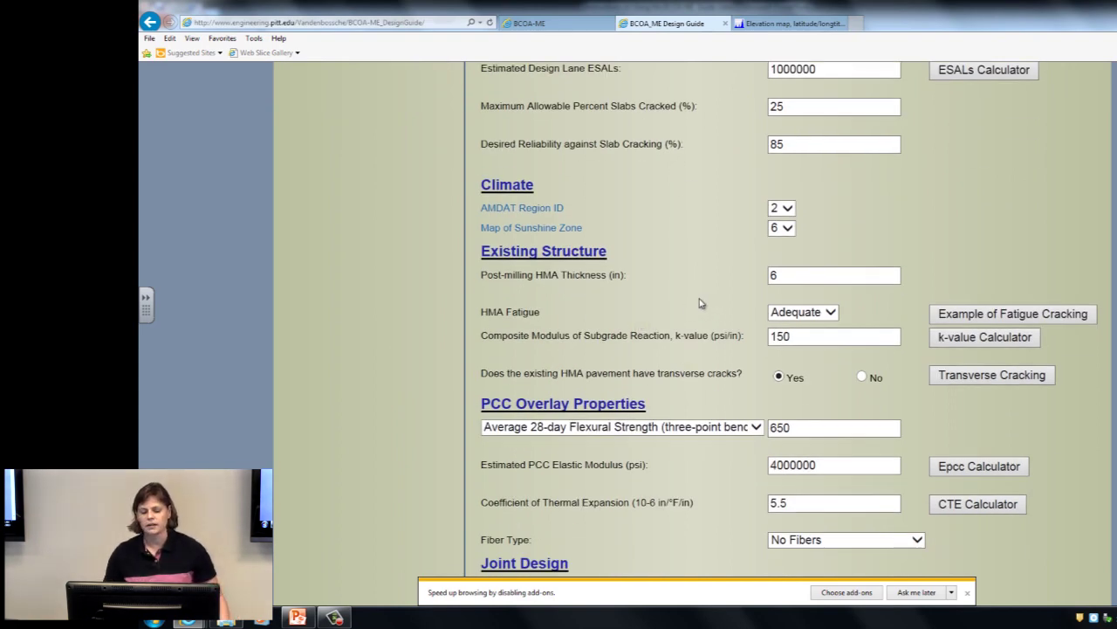
scroll(882, 297, "down", 1)
mouse_move(892, 290)
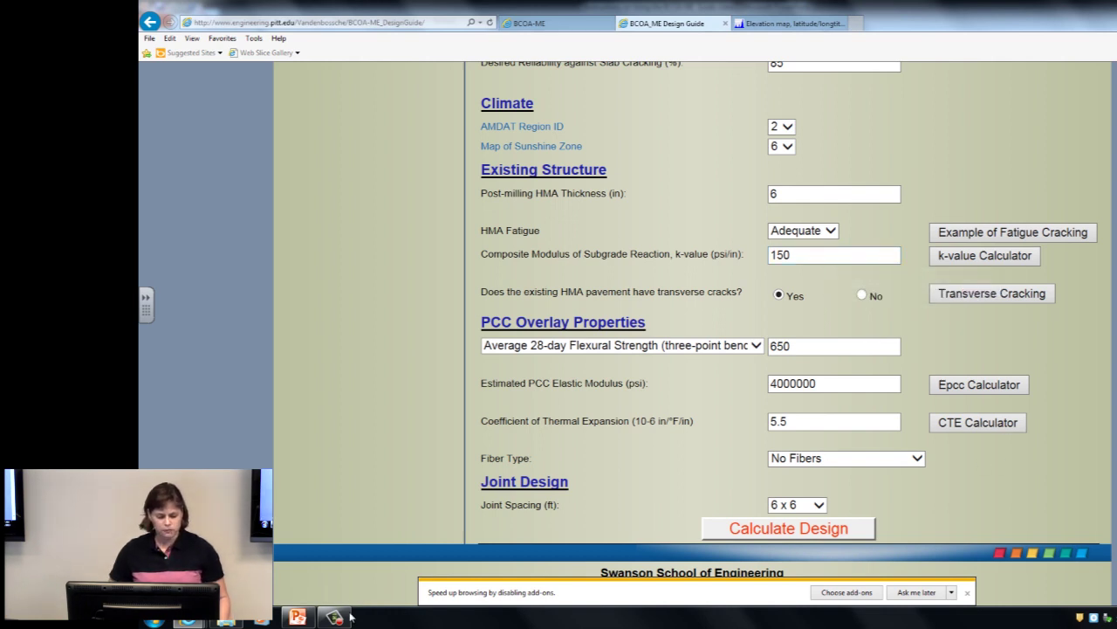
Step: Switch to PowerPoint and present the "Existing Structure: k-value" slide full screen
left_click(298, 617)
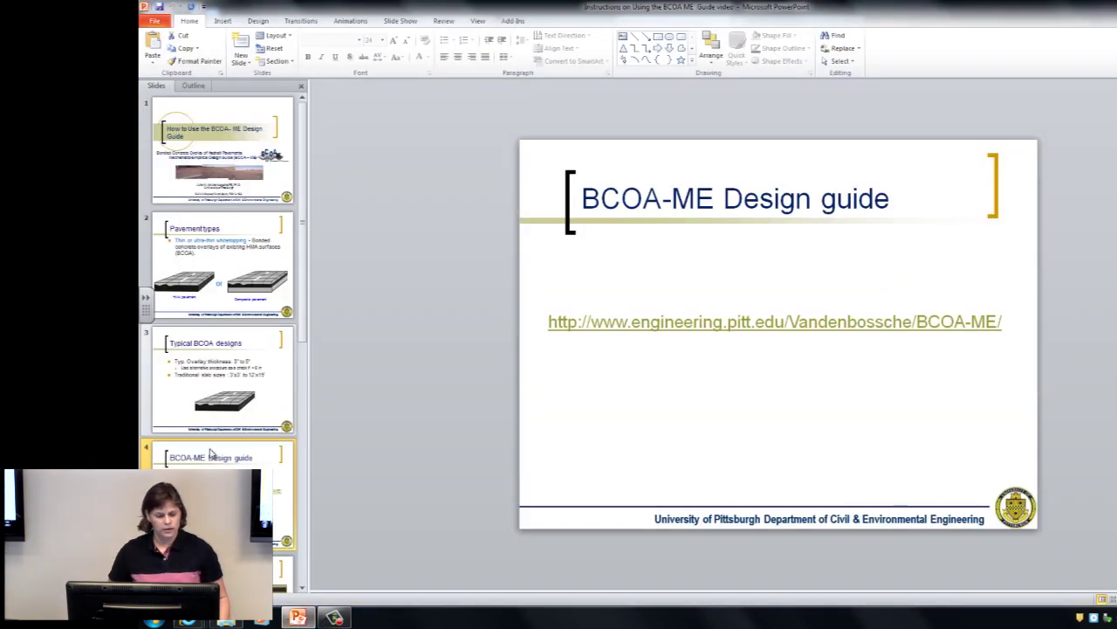
scroll(223, 515, "down", 1)
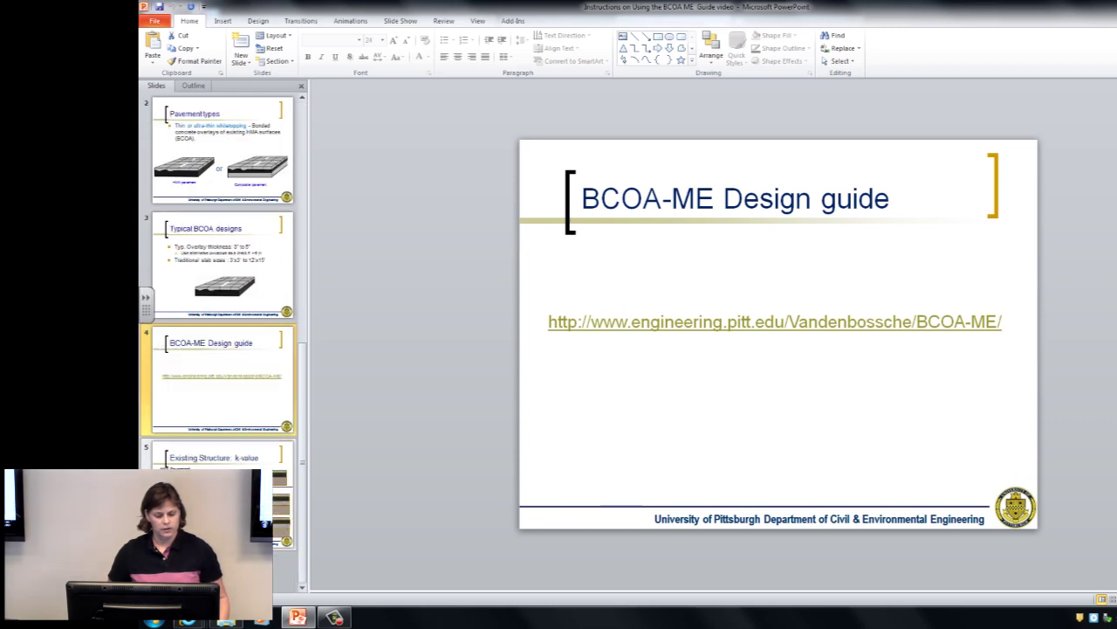
left_click(224, 506)
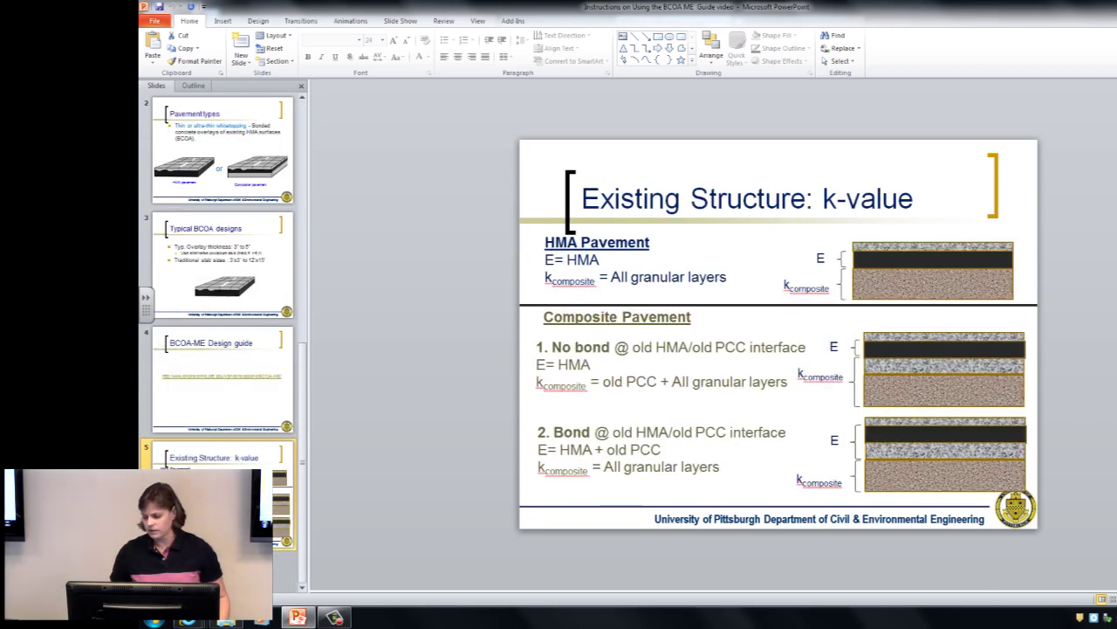
key("shift+F5")
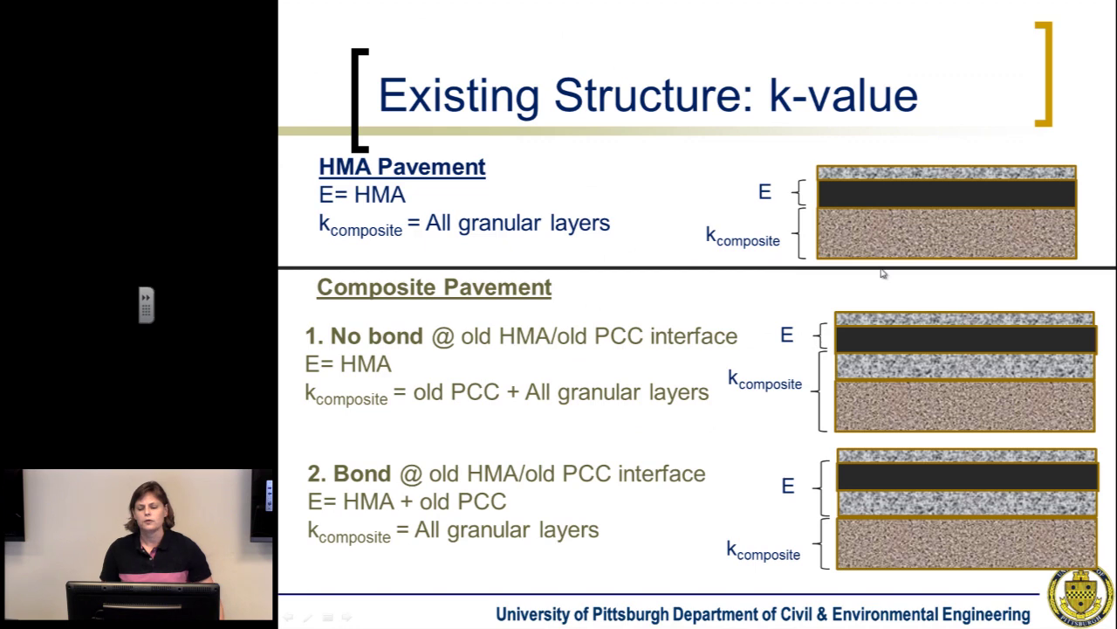
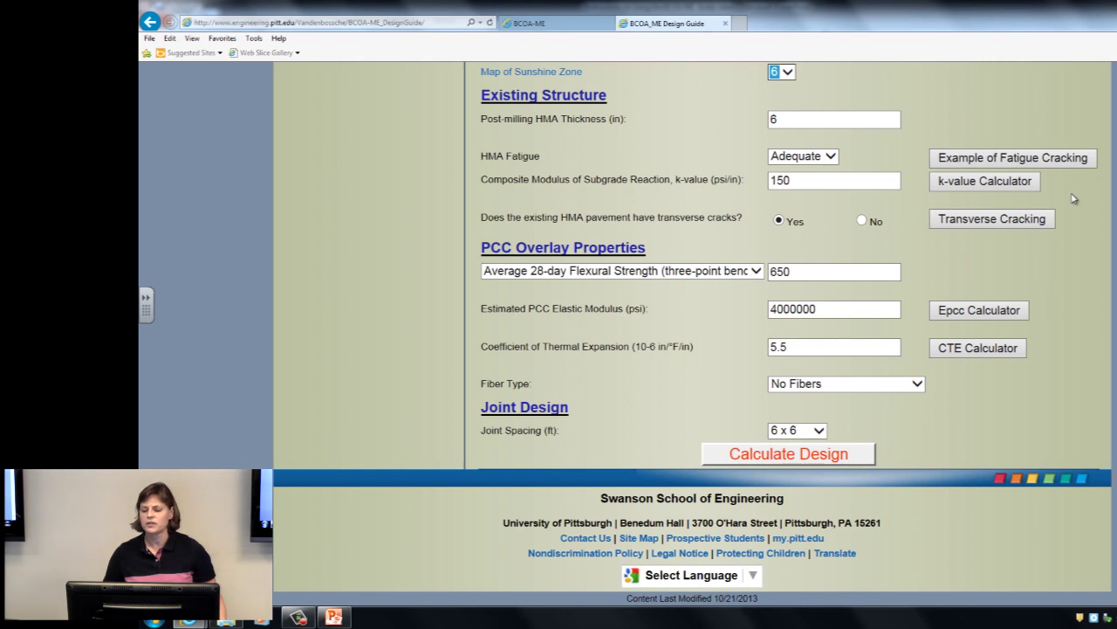
Step: Calculate the subgrade k-value for a resilient modulus of 7000 in the k-value calculator and return to the design guide's k-value input
left_click(985, 182)
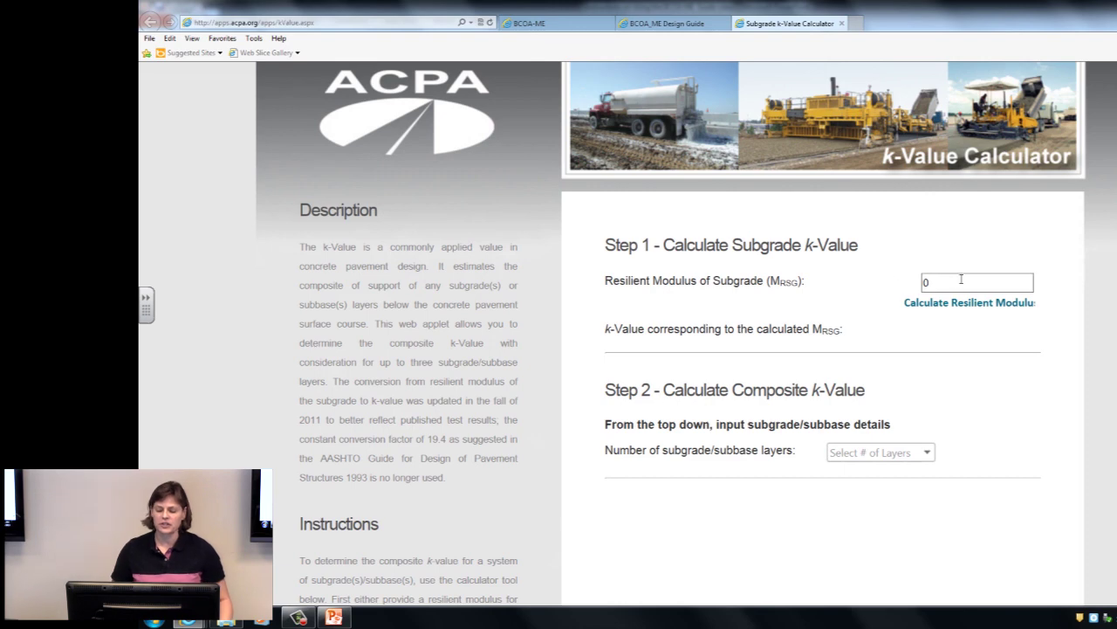
left_click(934, 284)
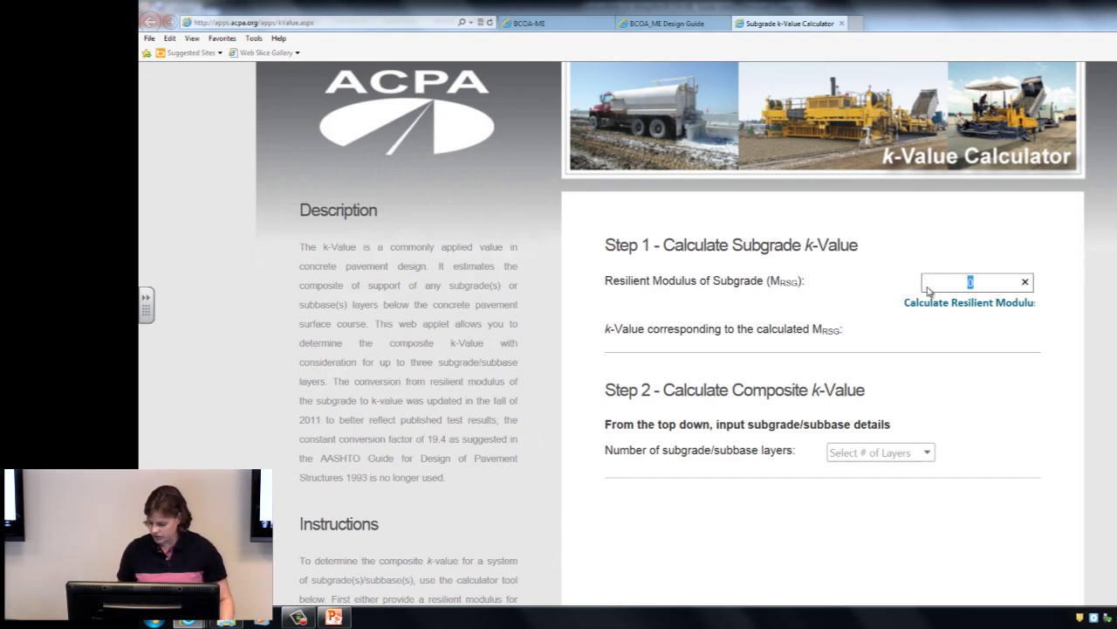
type("7000")
key("Tab")
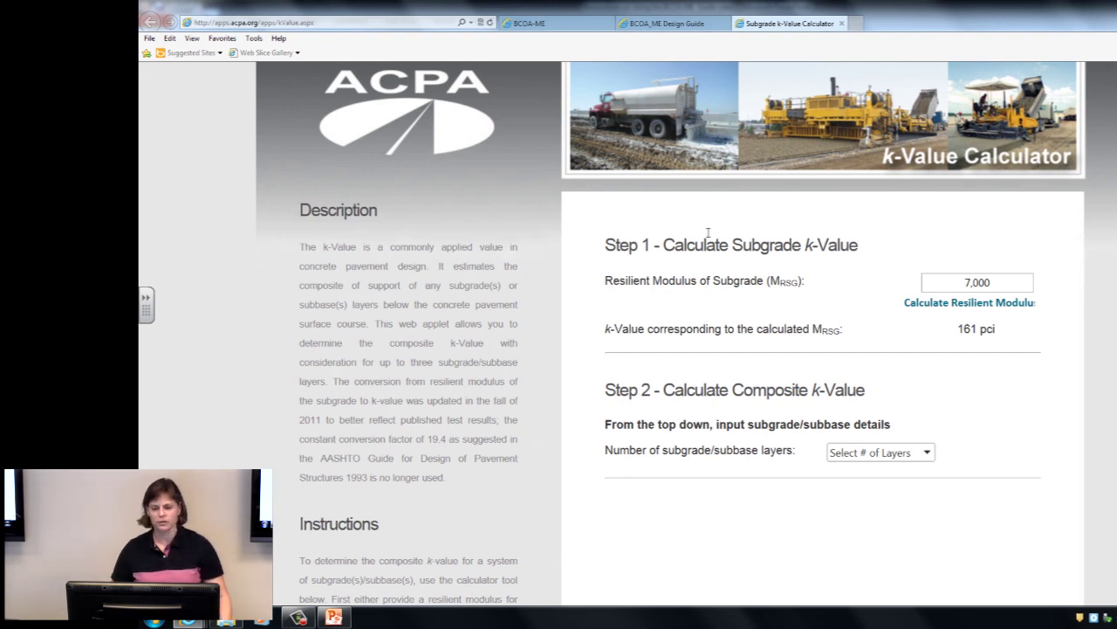
left_click(556, 26)
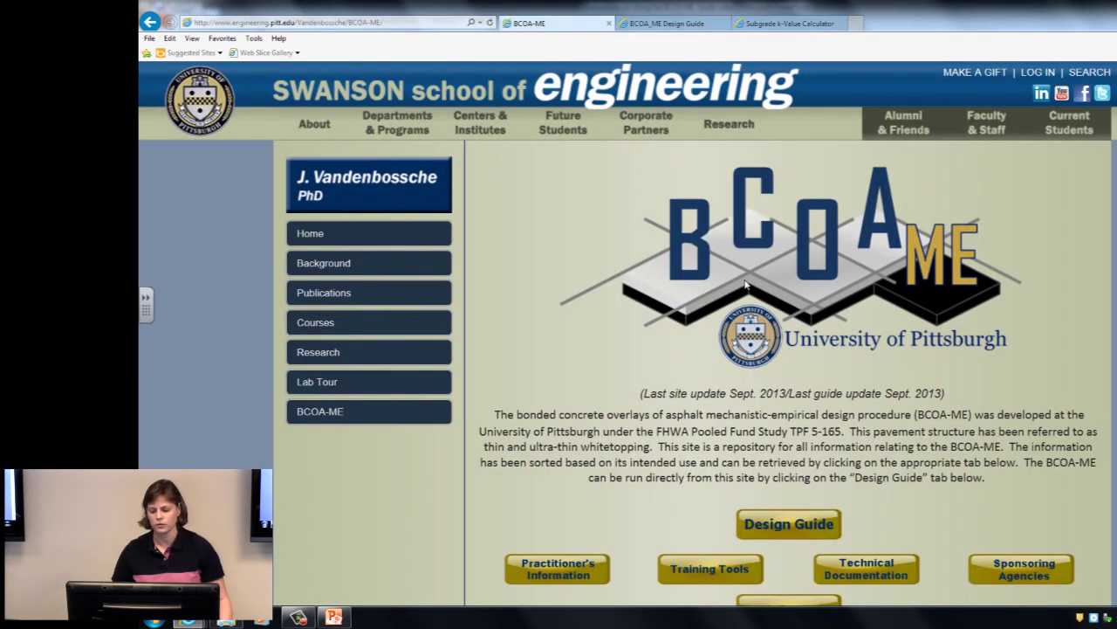
left_click(672, 24)
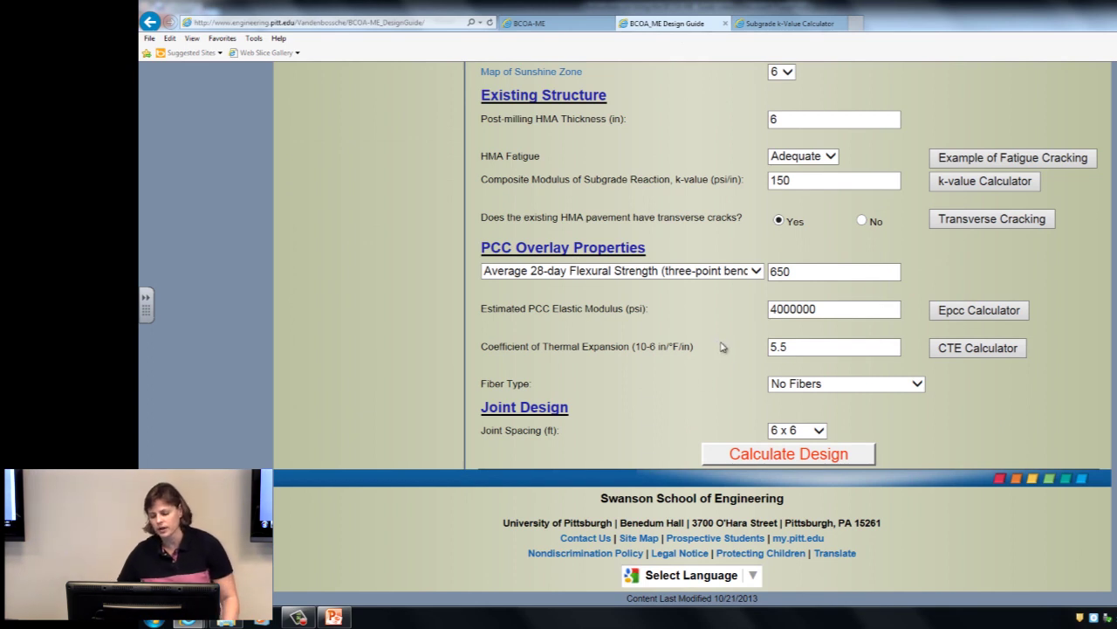
left_click(797, 182)
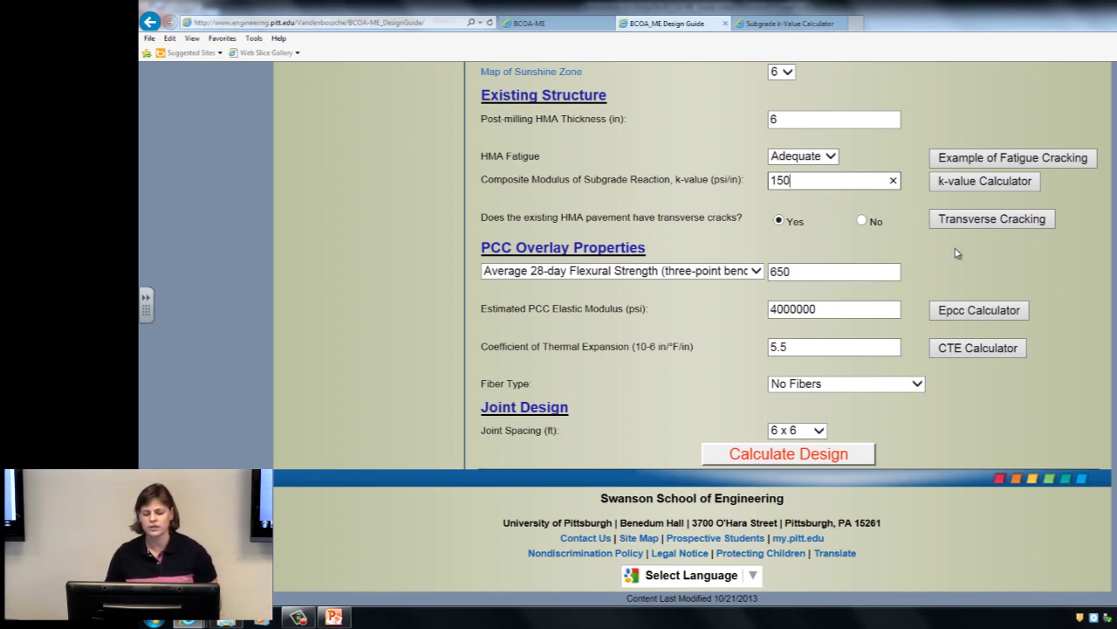
Step: View the examples of non-deteriorated and deteriorated transverse cracking in HMA pavement and return to the design guide
left_click(990, 219)
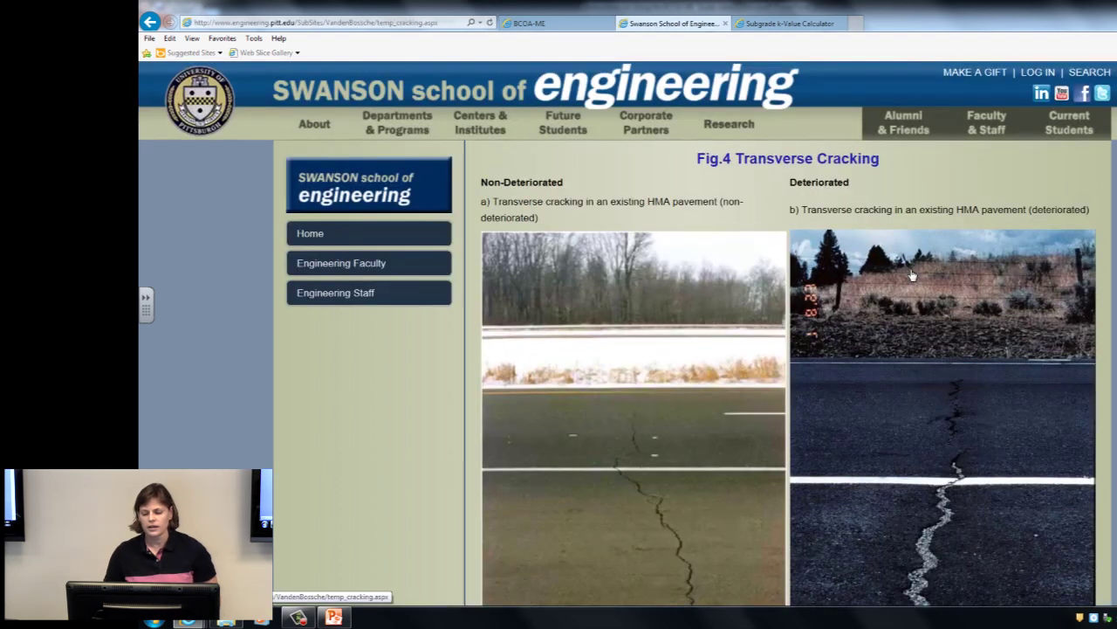
scroll(996, 295, "down", 1)
scroll(1031, 294, "down", 1)
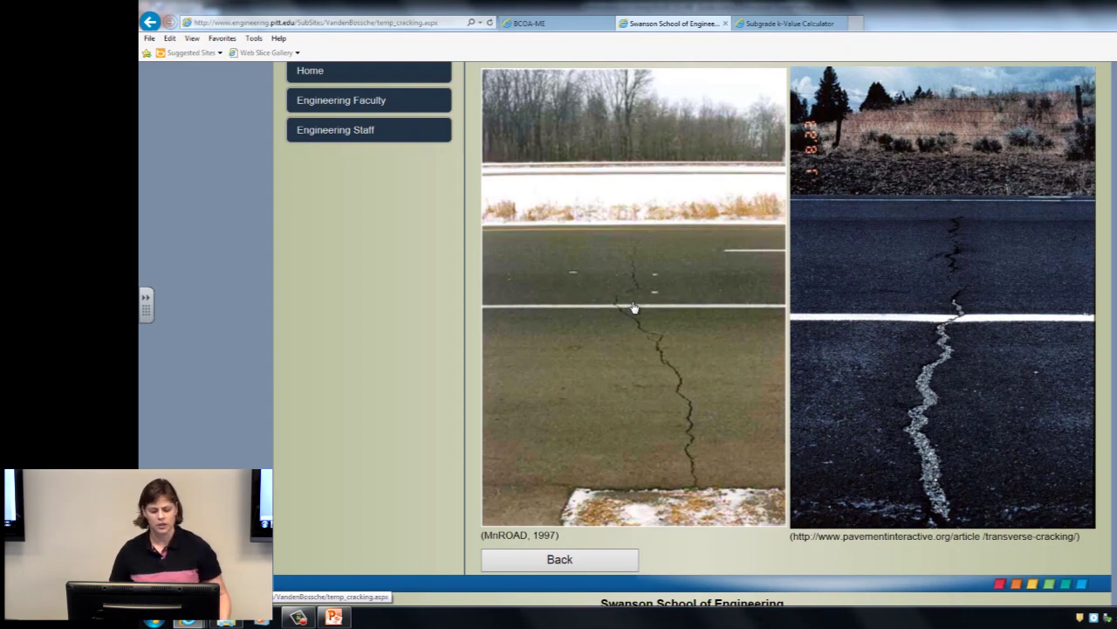
left_click(577, 26)
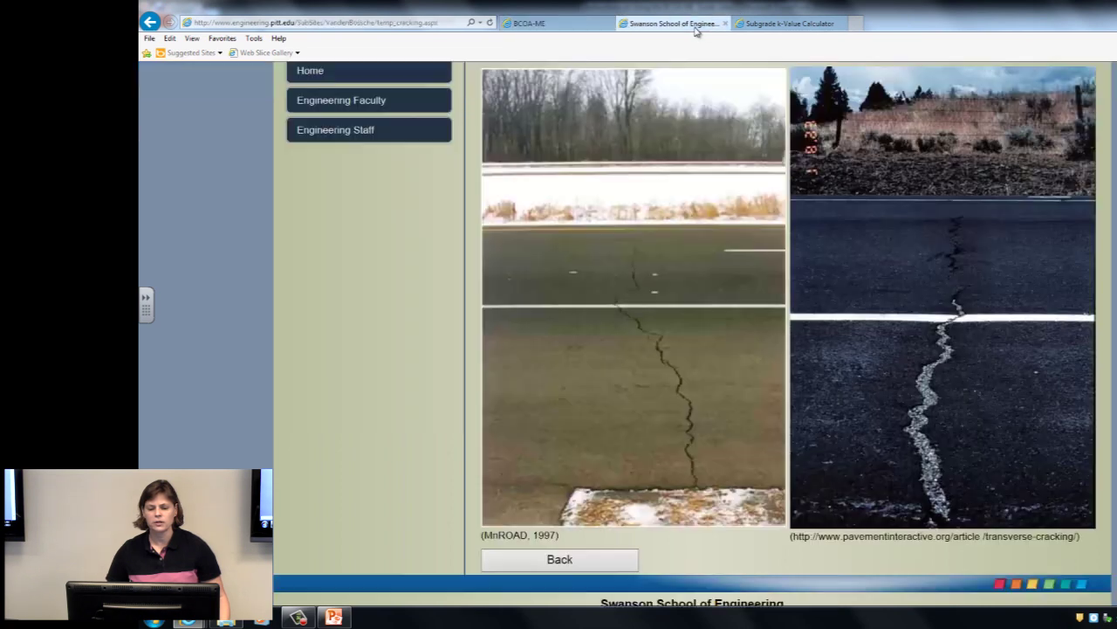
left_click(677, 24)
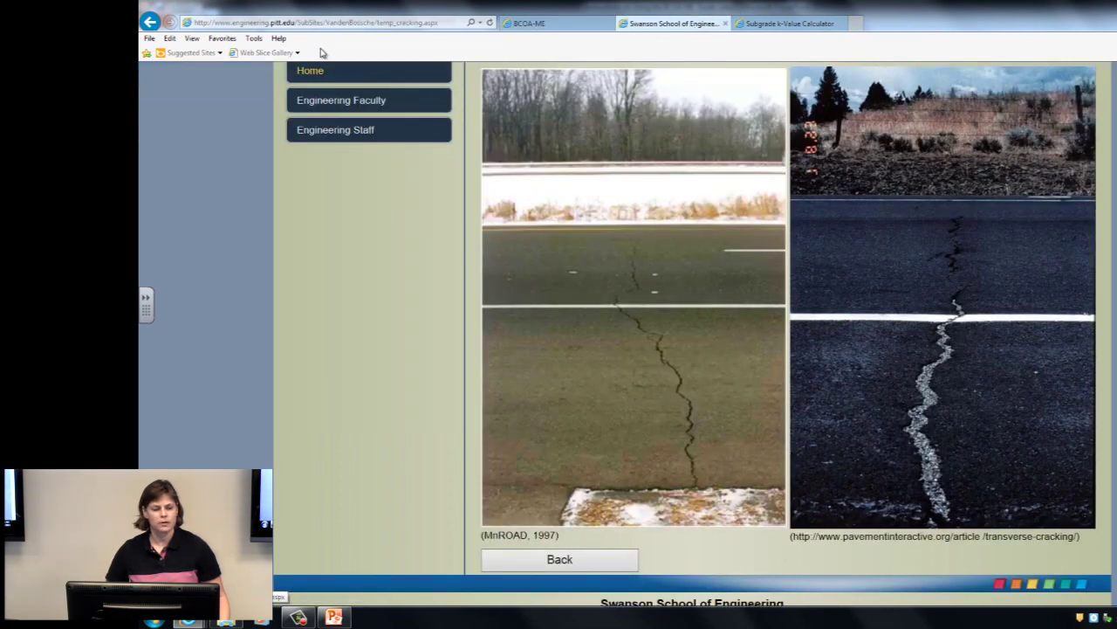
left_click(644, 248)
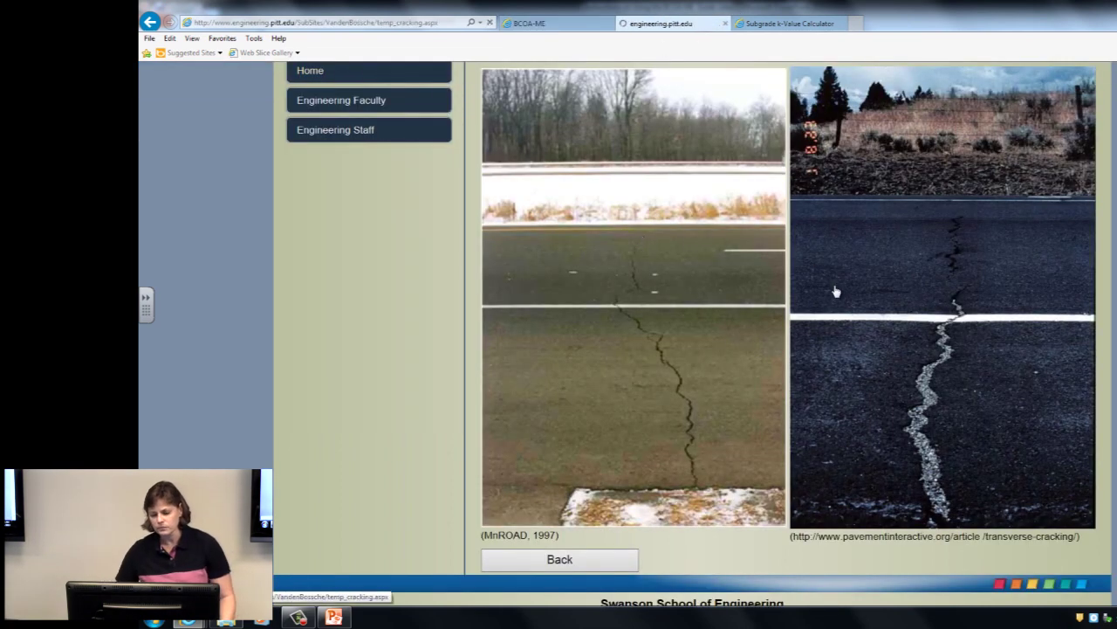
left_click(574, 559)
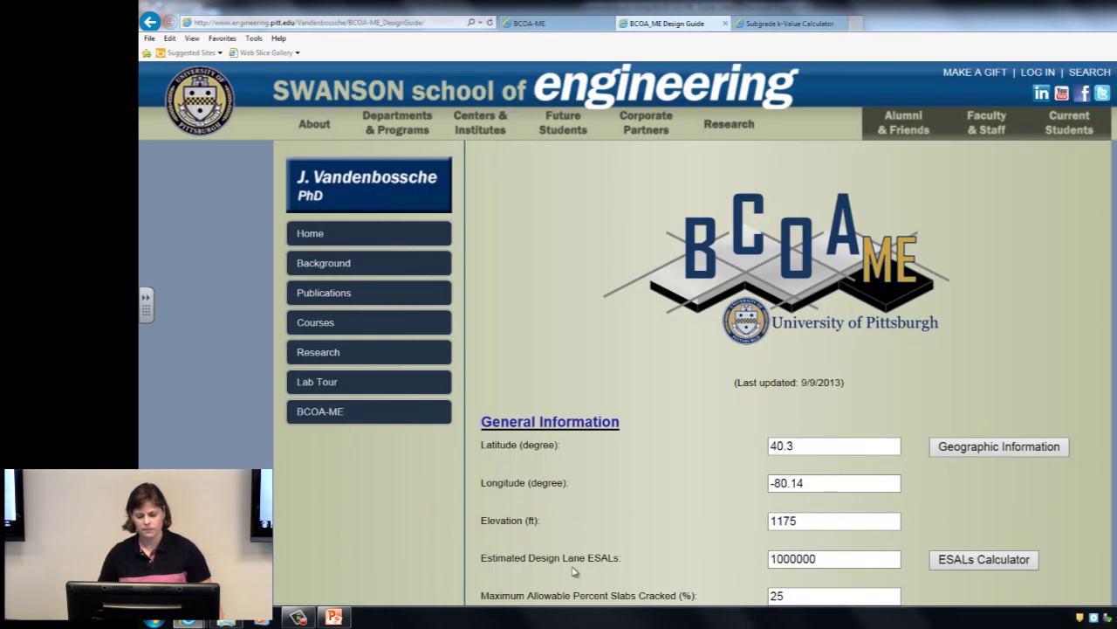
Step: View the 28-day strength options under PCC Overlay Properties, leaving flexural strength selected
scroll(655, 432, "down", 5)
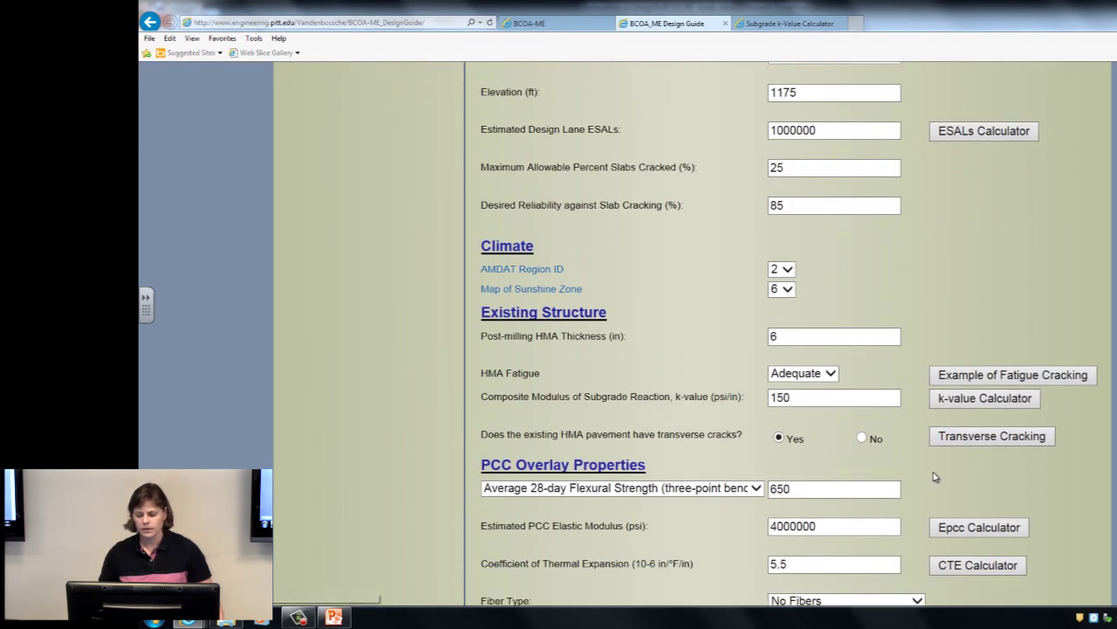
scroll(934, 476, "down", 1)
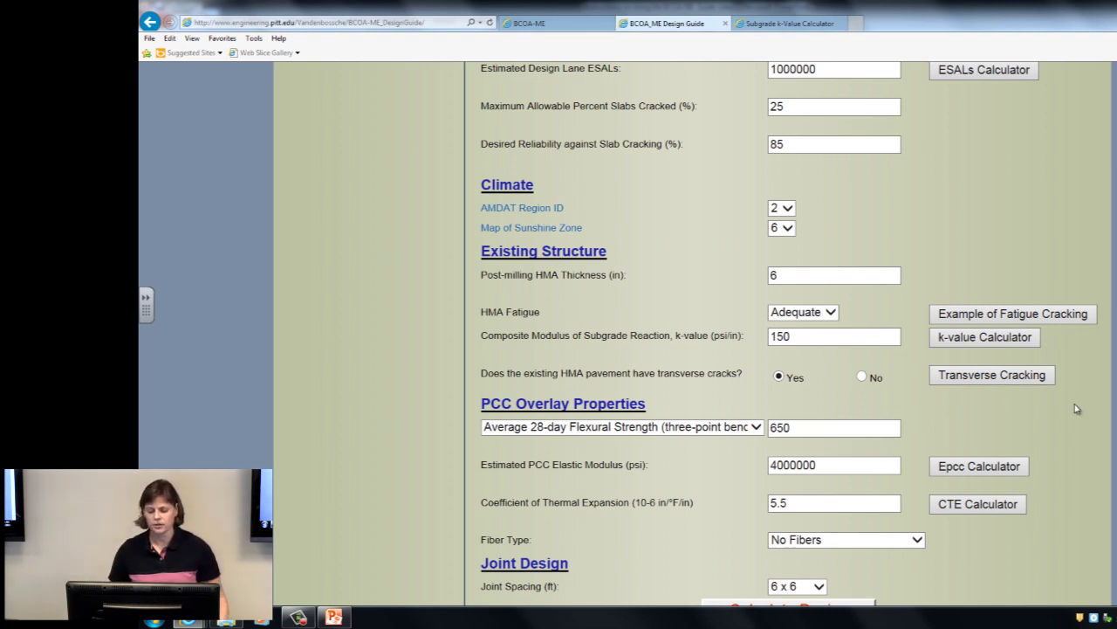
scroll(1080, 399, "down", 3)
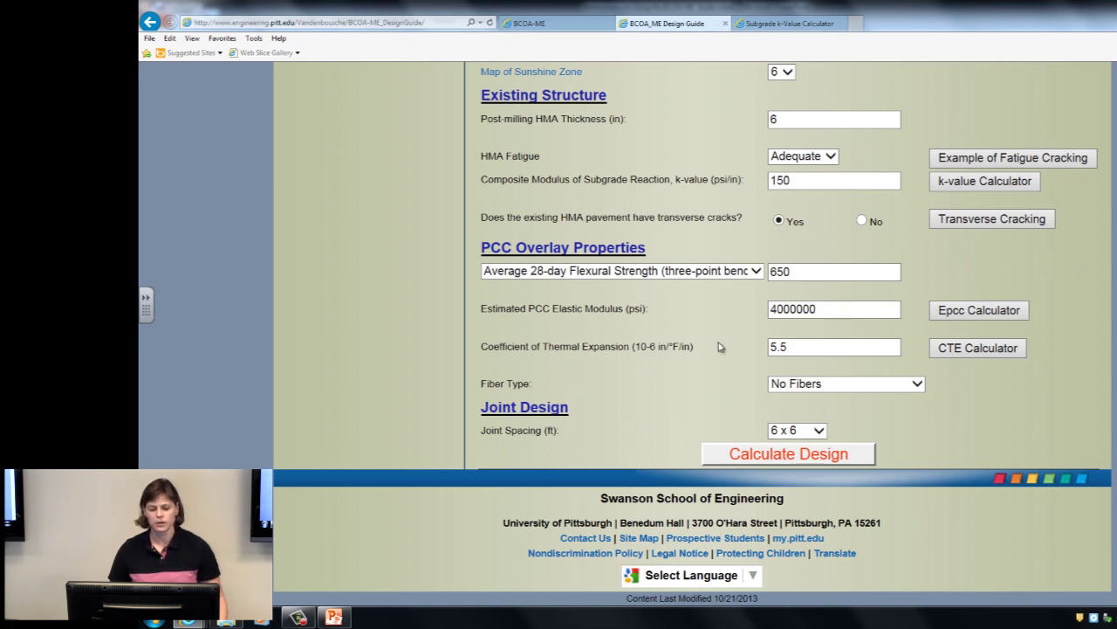
left_click(756, 271)
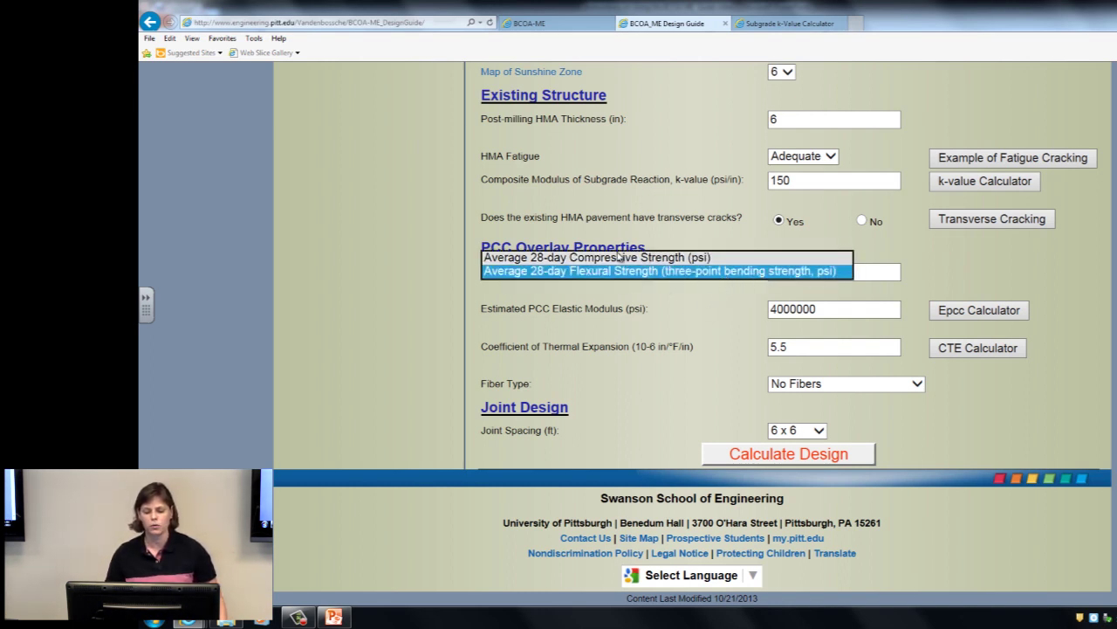
left_click(1003, 267)
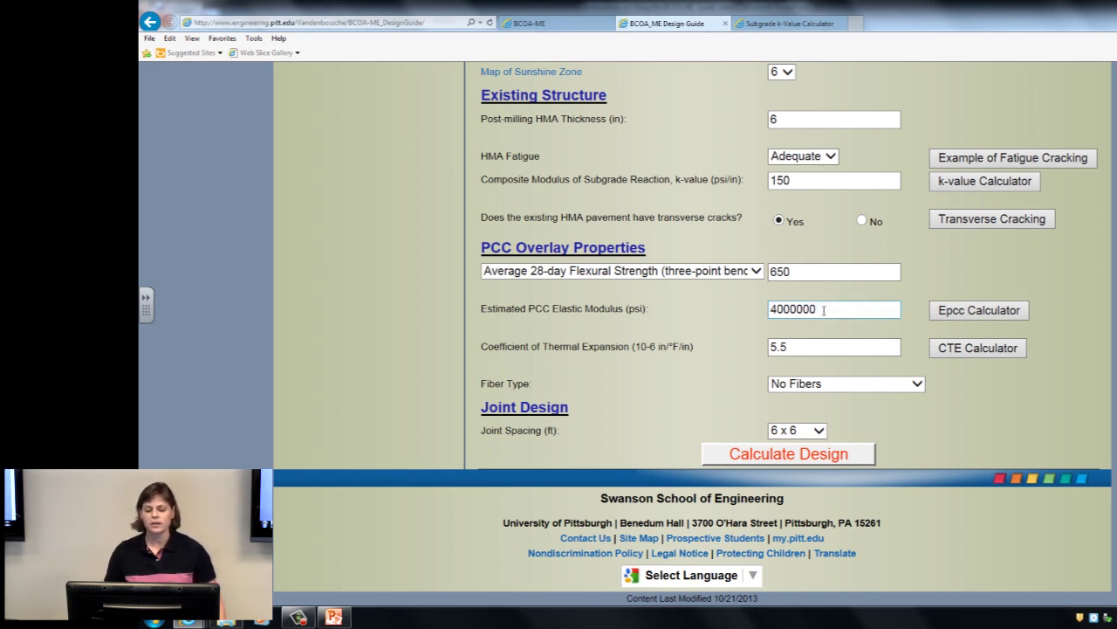
Step: Estimate the PCC elastic modulus as 3930000 psi with the Epcc calculator and the thermal expansion coefficient as 3.8 for Limestone with the CTE calculator
left_click(975, 313)
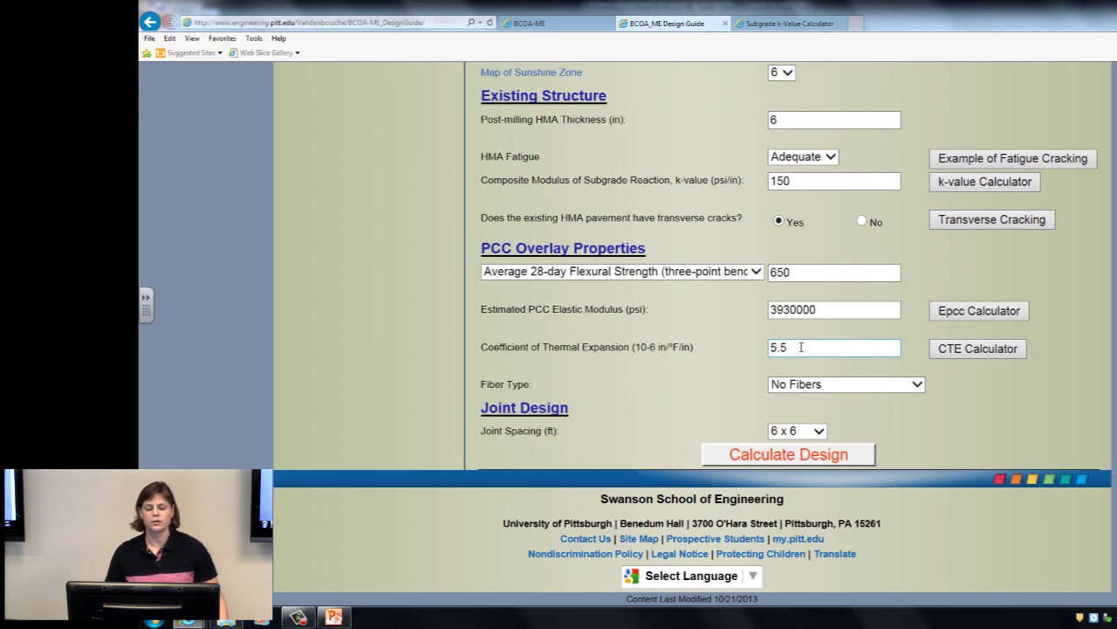
left_click(958, 351)
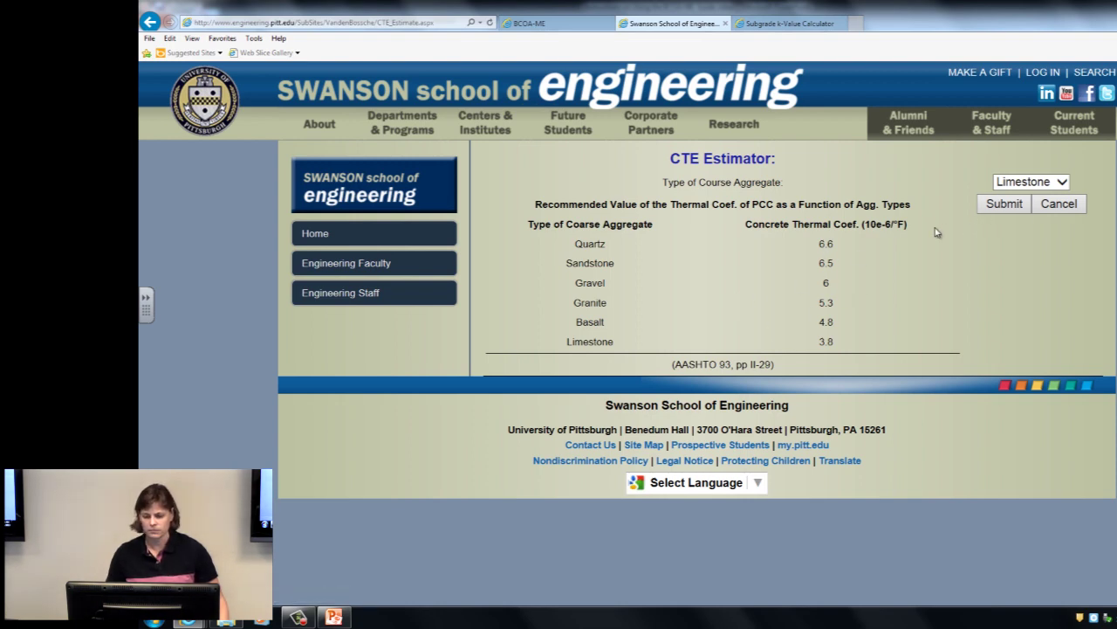
left_click(1009, 208)
scroll(899, 321, "down", 7)
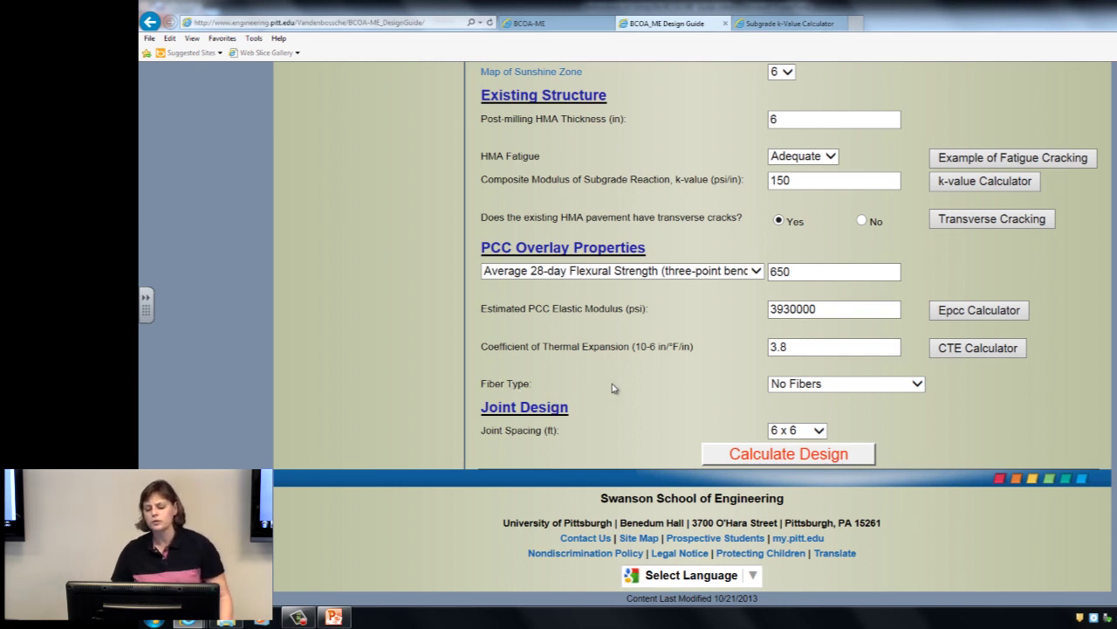
Step: Try Synthetic Structural Fibers with a fiber content of 25 lb/yd3, and return the fiber type to No Fibers
left_click(917, 385)
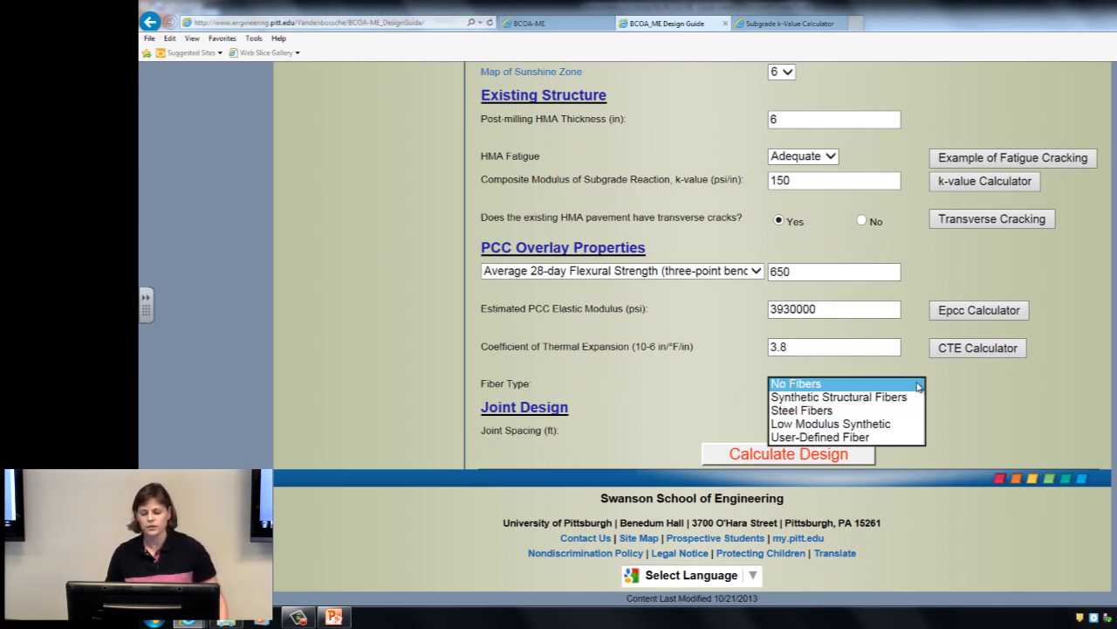
left_click(861, 397)
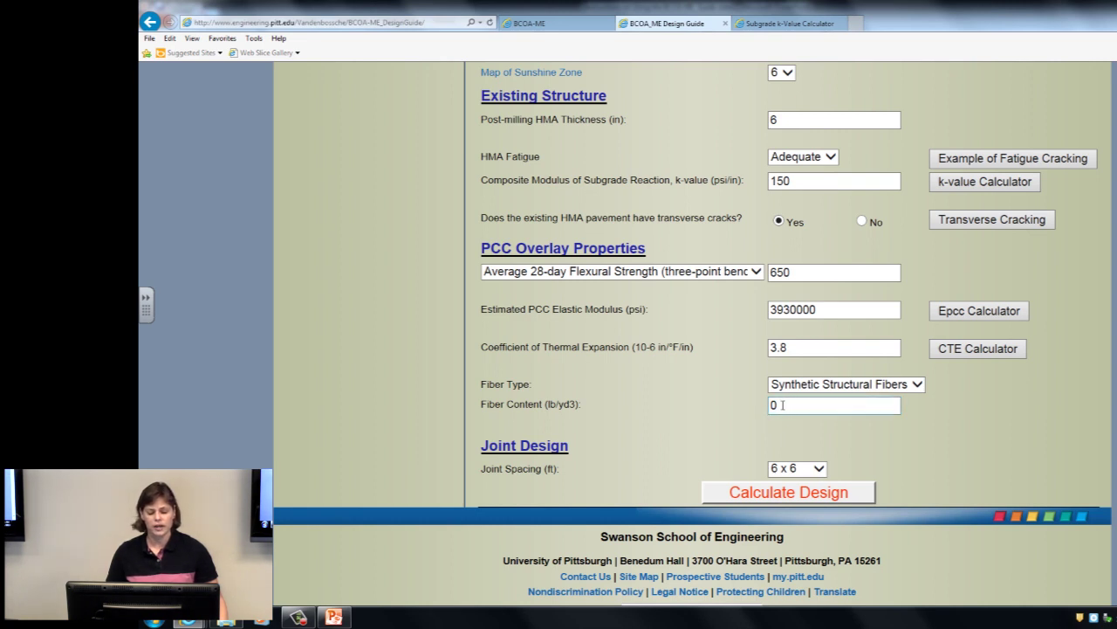
left_click_drag(786, 404, 762, 404)
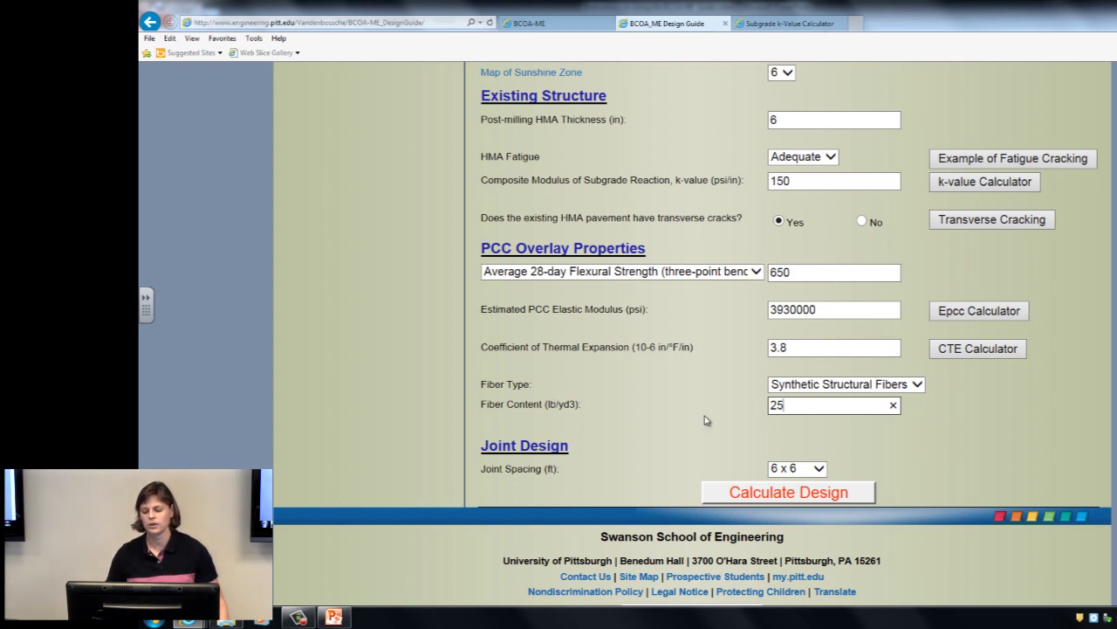
left_click(917, 384)
left_click(821, 371)
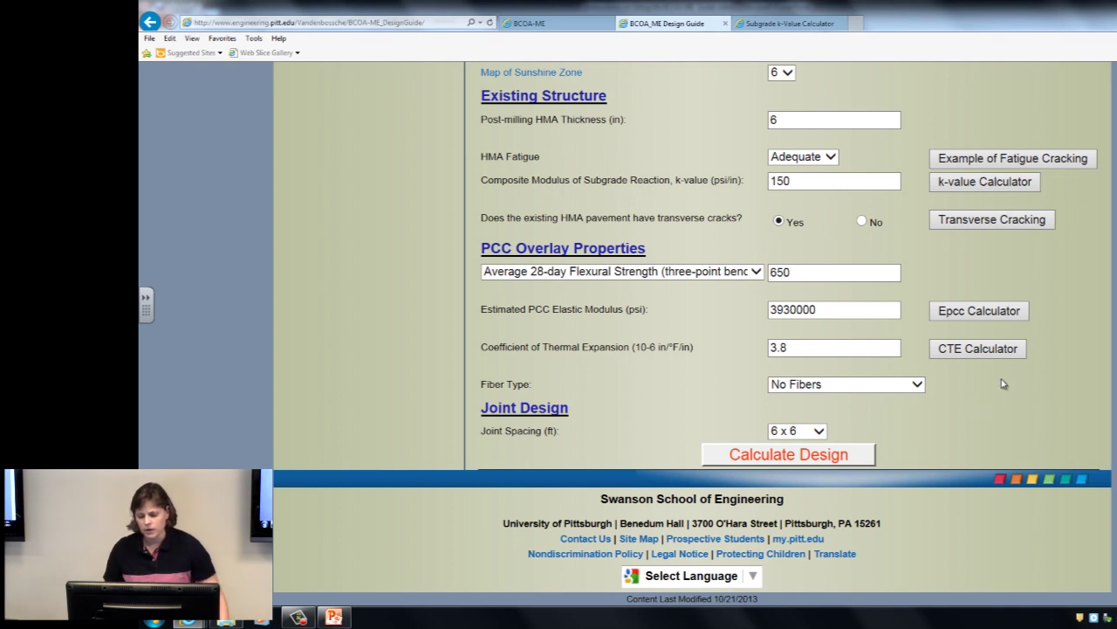
Step: Check the joint spacing options, keep 6 x 6 ft, and calculate the overlay design to review its performance analysis
left_click(819, 430)
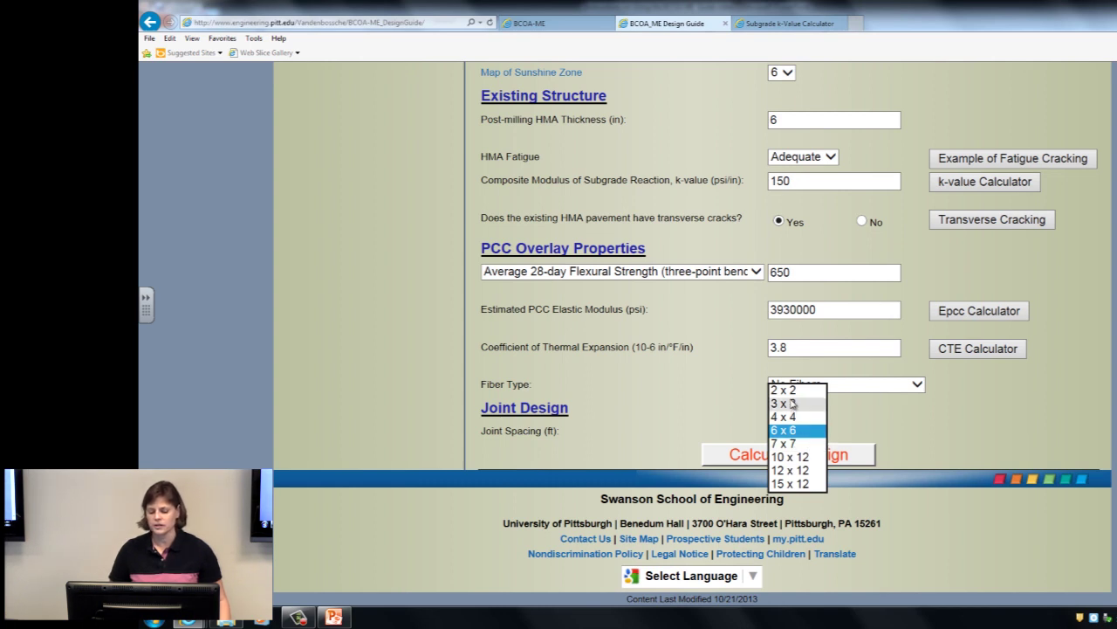
left_click(937, 413)
left_click(807, 457)
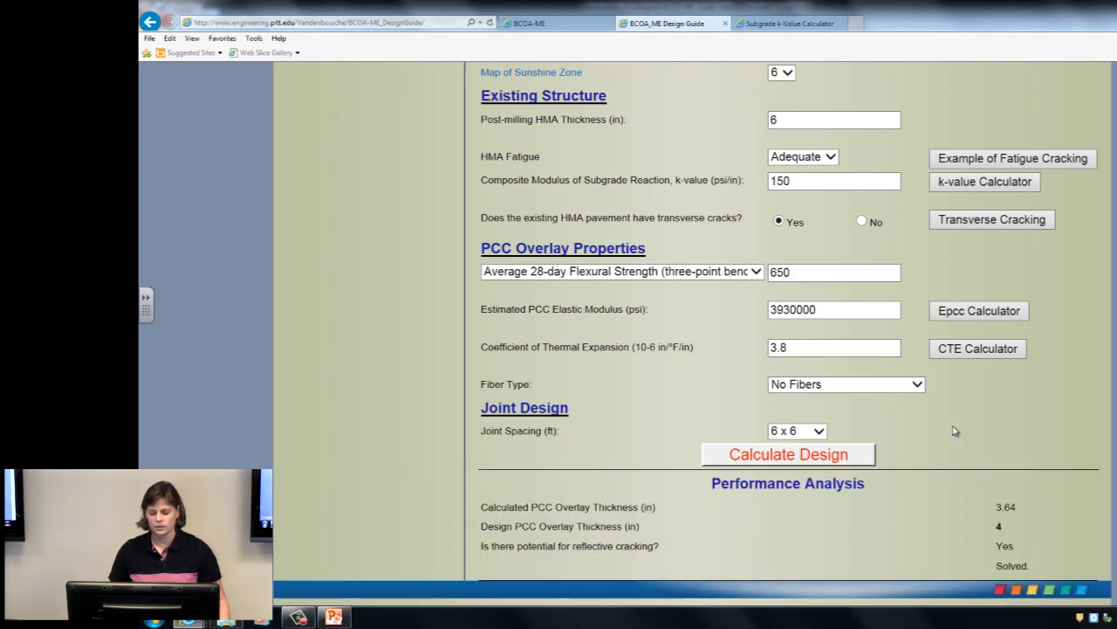
scroll(934, 419, "down", 1)
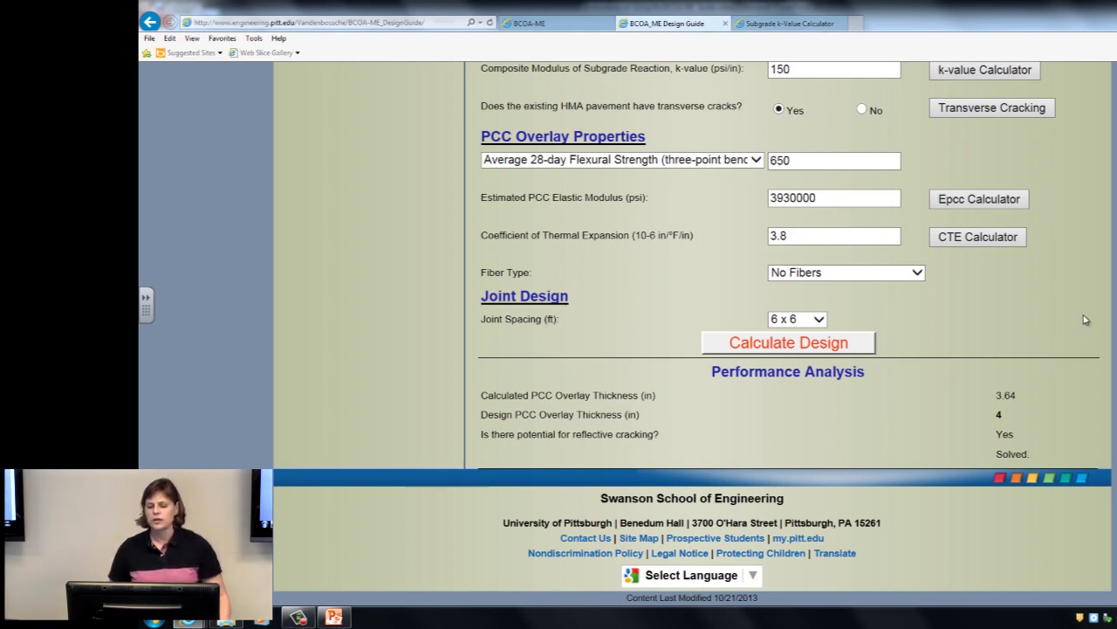
scroll(1083, 316, "up", 10)
scroll(1083, 317, "up", 2)
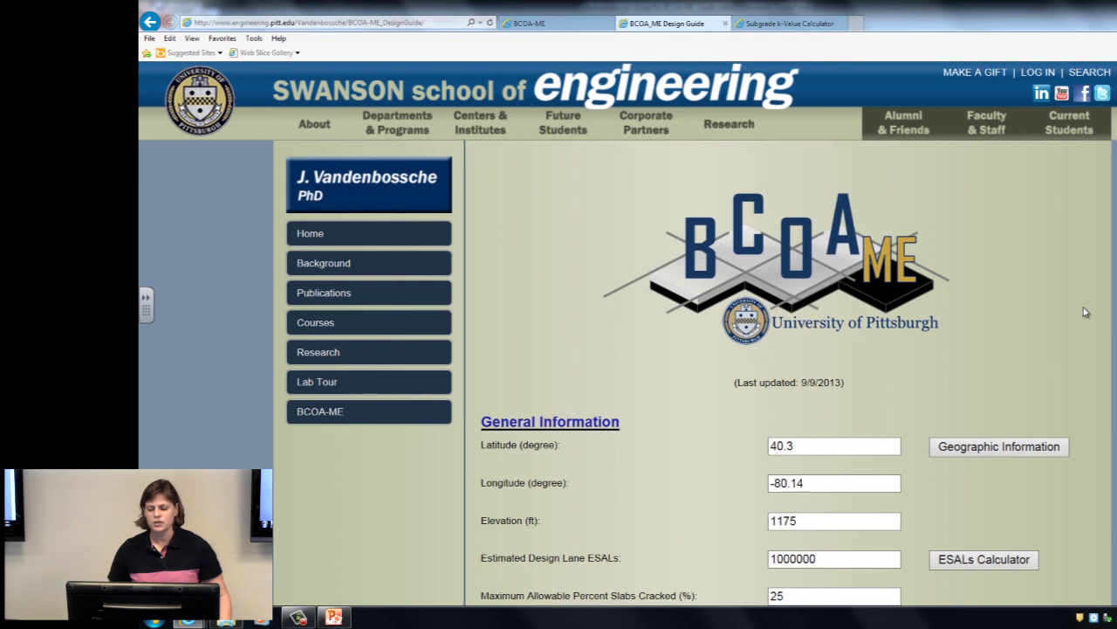